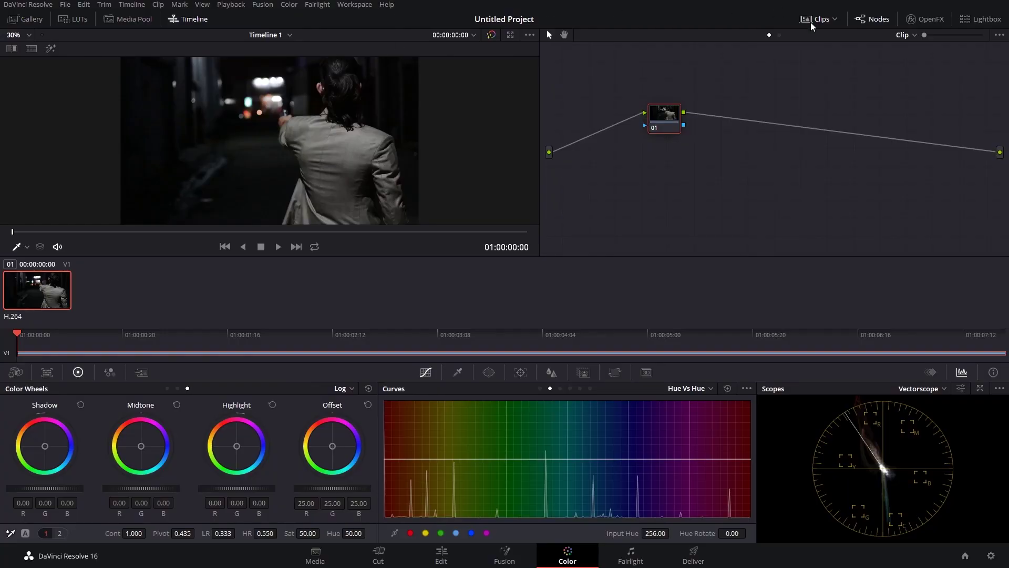
Step: Hide the clip thumbnail strip so the night alley shot gets a larger viewer
left_click(811, 23)
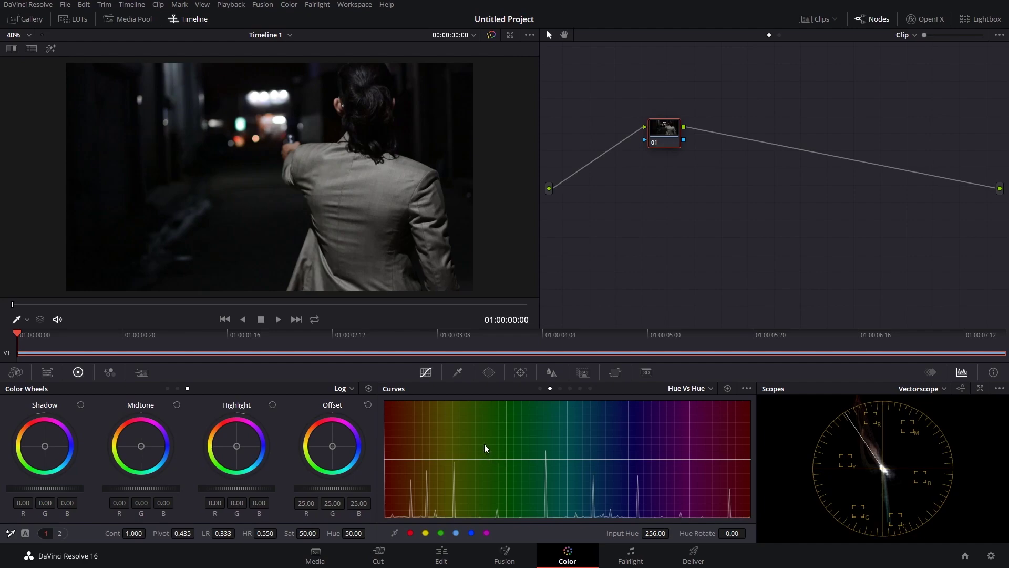
scroll(224, 167, "up", 2)
scroll(225, 168, "up", 1)
scroll(225, 167, "up", 1)
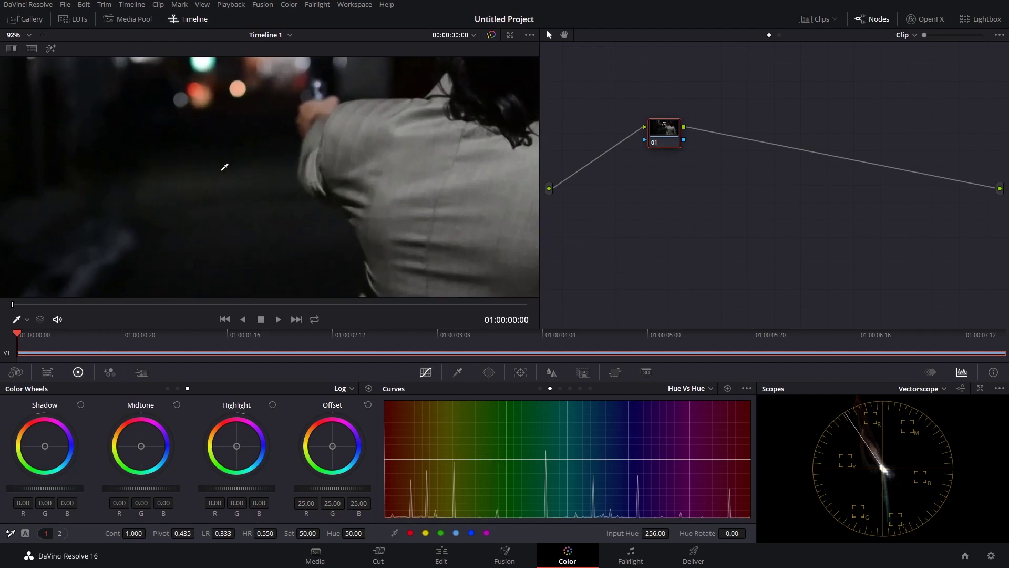
scroll(225, 167, "up", 1)
scroll(224, 167, "down", 1)
scroll(224, 167, "down", 3)
scroll(224, 167, "down", 1)
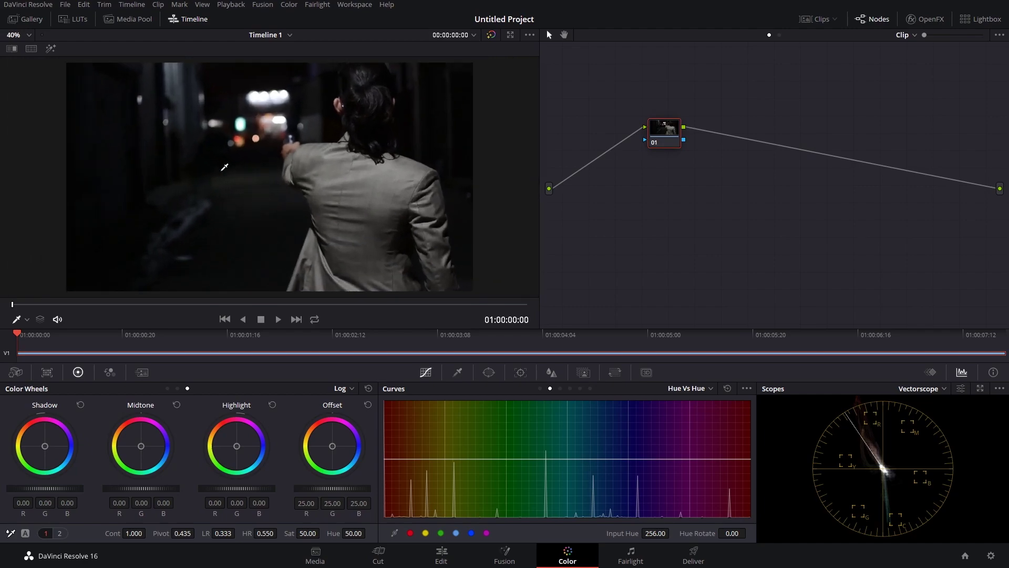
Step: Add serial nodes 02 through 05, placing nodes 02 and 05 below node 01
key("alt+s")
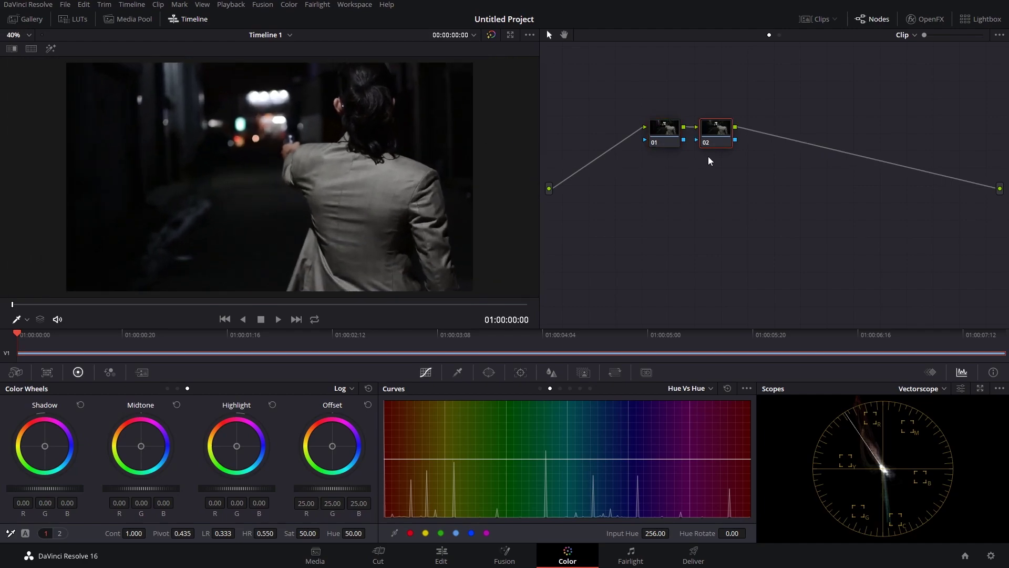
left_click_drag(715, 138, 661, 175)
key("alt+s")
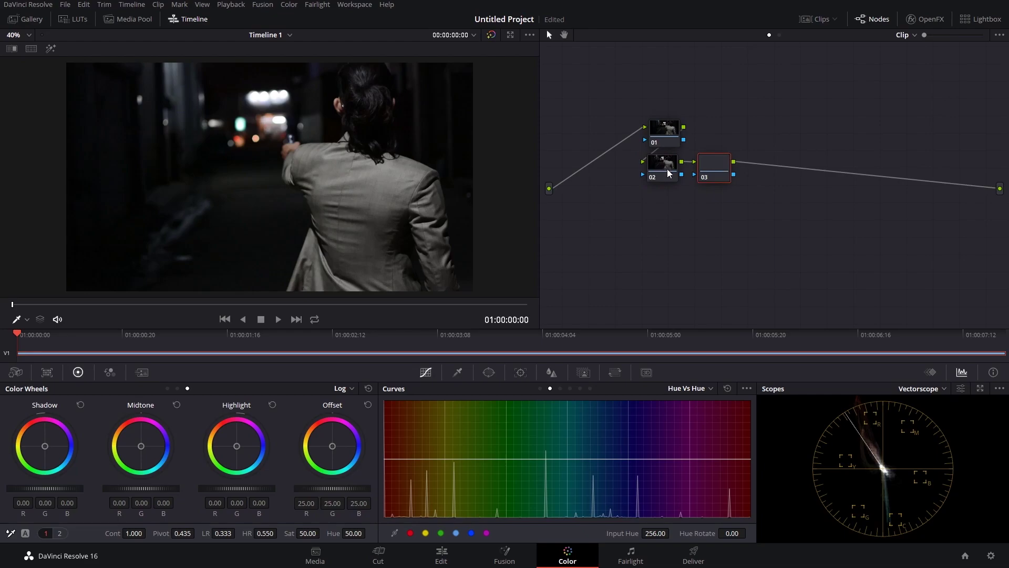
key("alt+s")
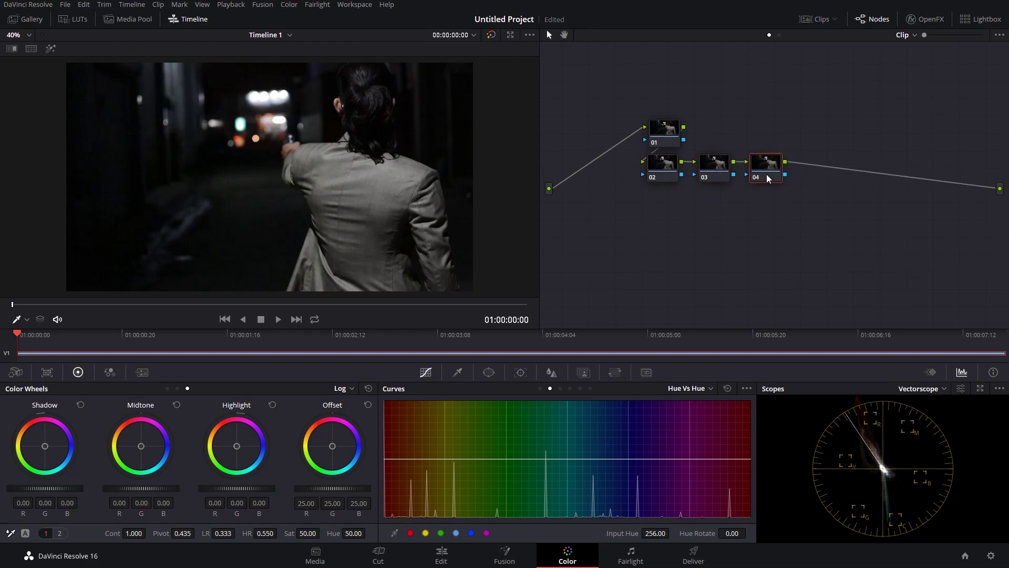
key("alt+s")
left_click_drag(821, 166, 669, 200)
Step: Add node 06, parallel node 08 with a mixer, node 09, and a new branch of nodes 10 and 11
key("alt+s")
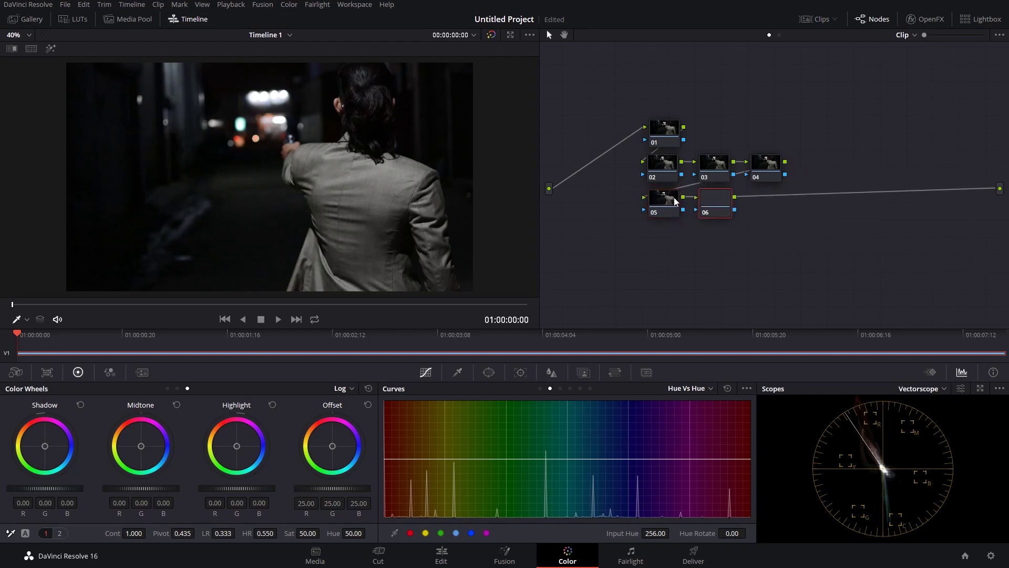
key("Delete")
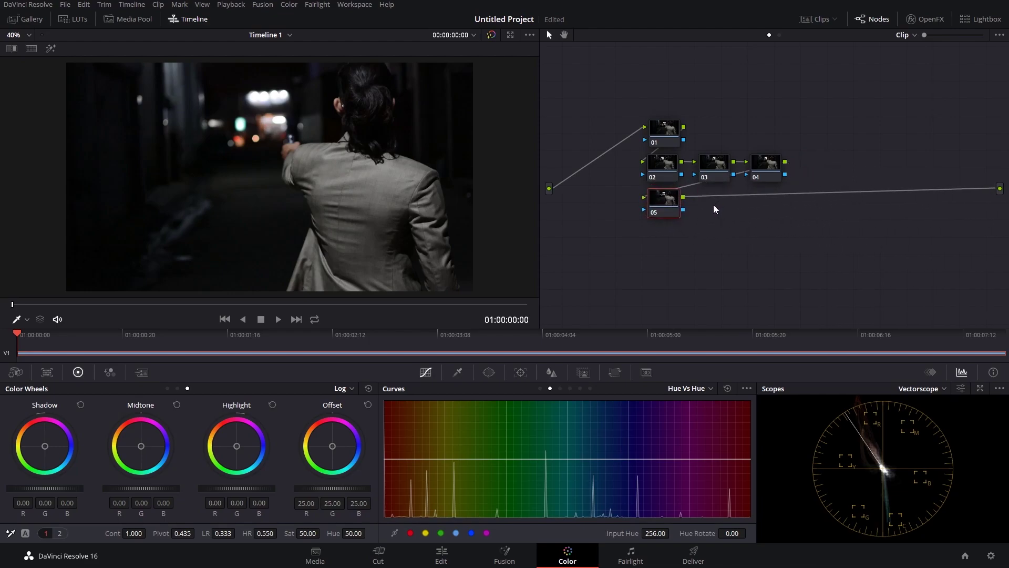
key("alt+s")
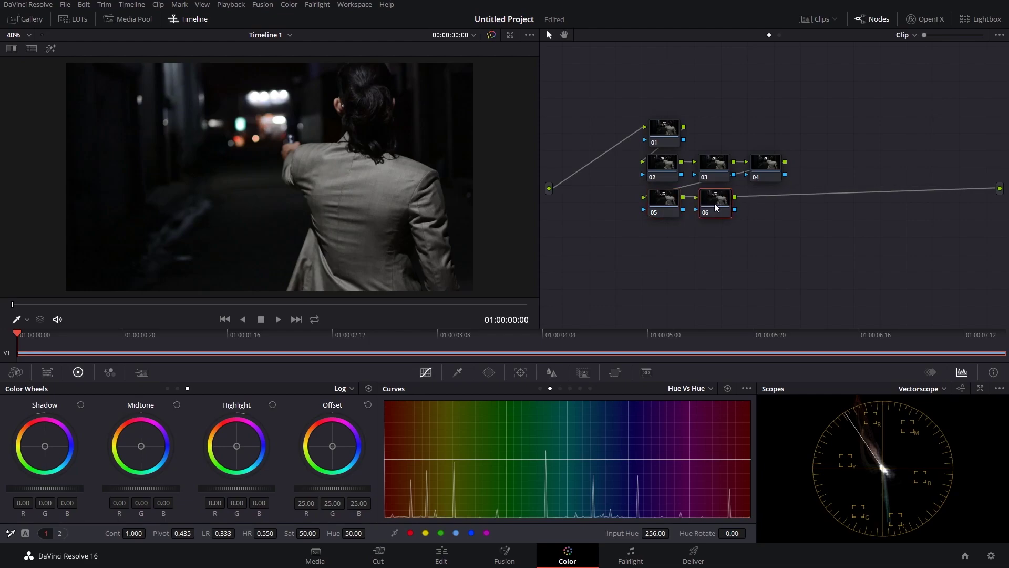
key("alt+p")
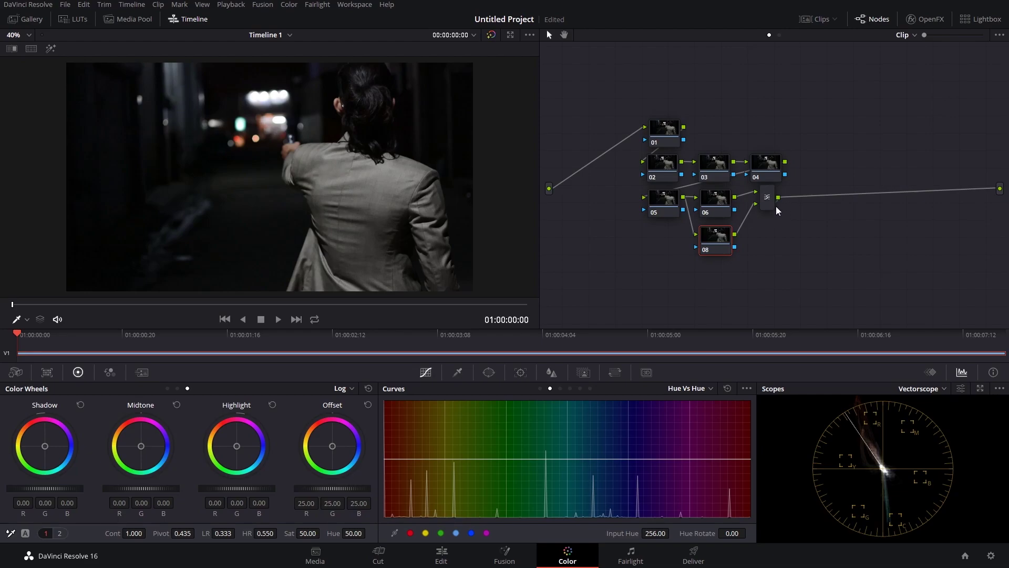
left_click_drag(771, 207, 774, 223)
key("alt+s")
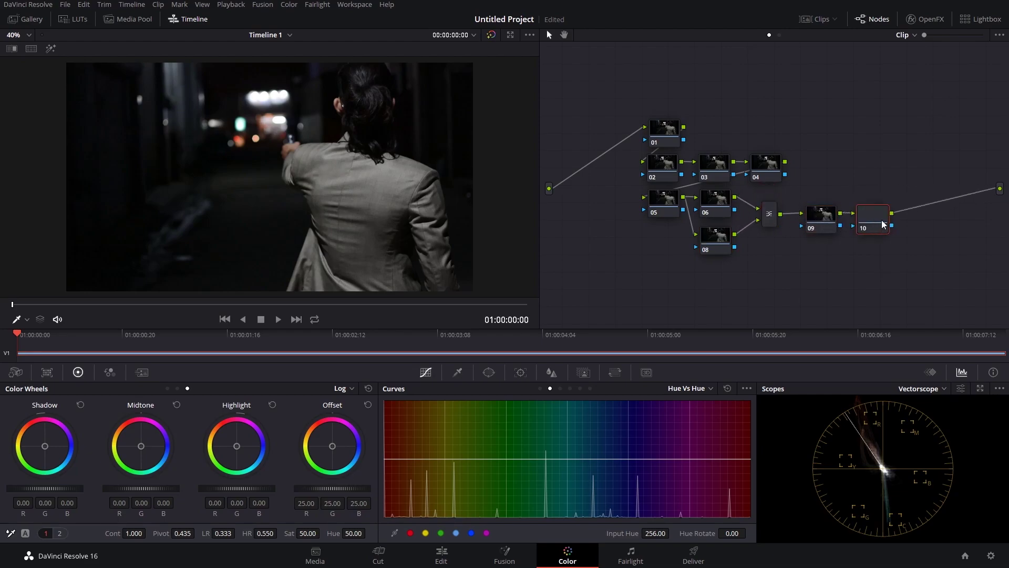
key("alt+o")
key("alt+s")
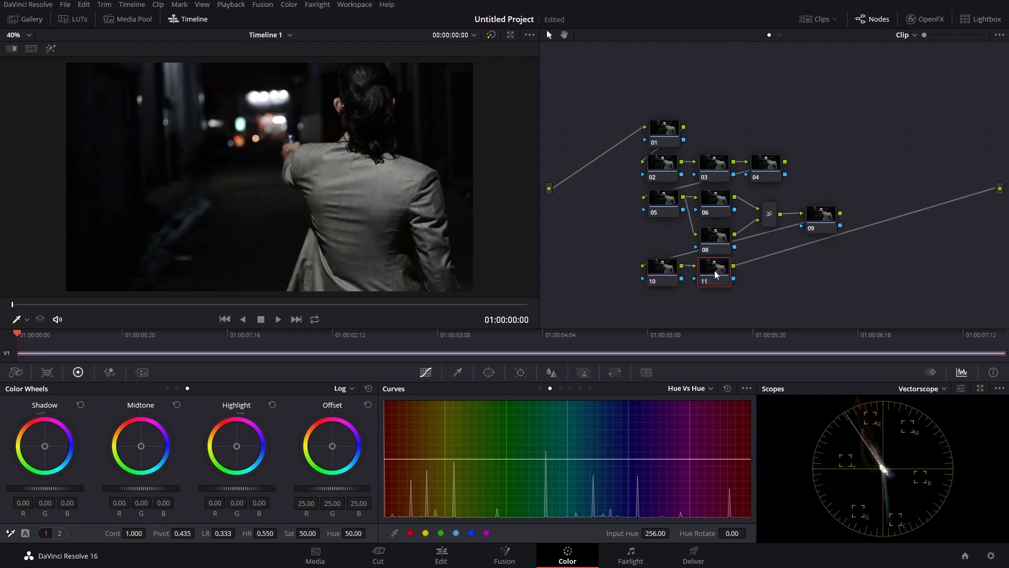
left_click(672, 138)
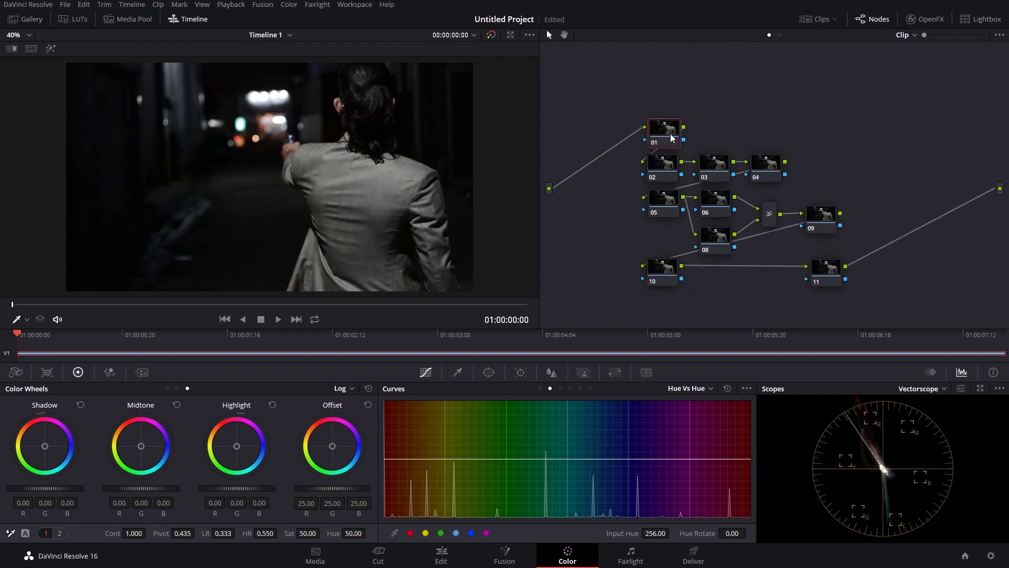
scroll(249, 125, "up", 2)
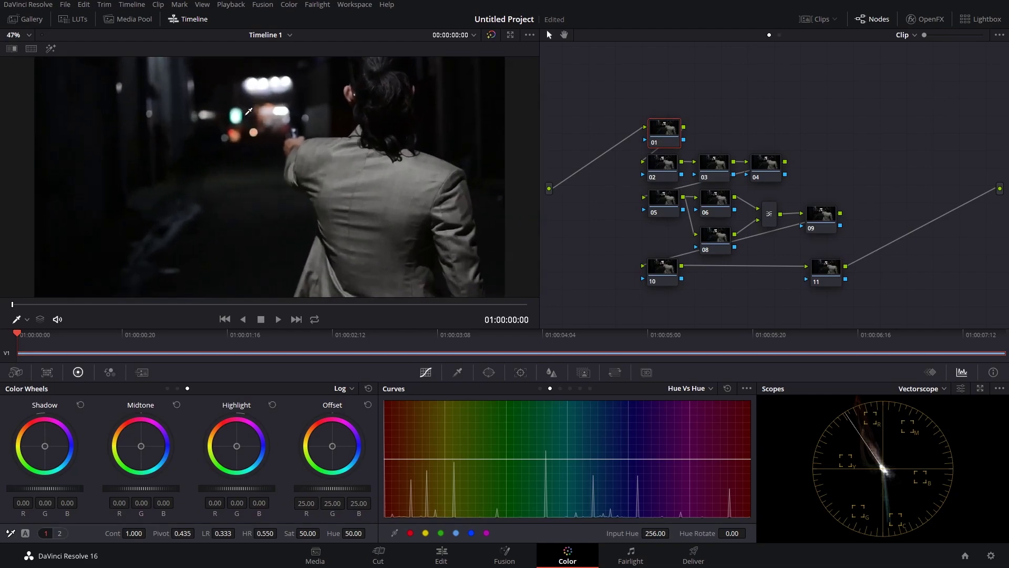
Step: Switch to the Primaries Wheels and set the scope to Parade
left_click(177, 388)
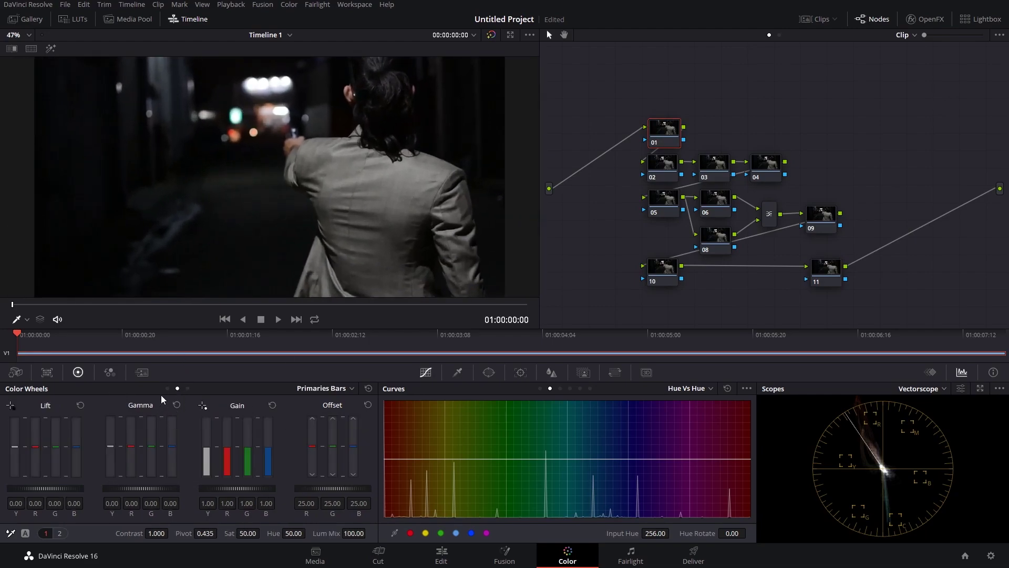
left_click(167, 388)
mouse_move(242, 488)
left_mouse_down()
mouse_move(249, 489)
mouse_move(237, 488)
left_mouse_up()
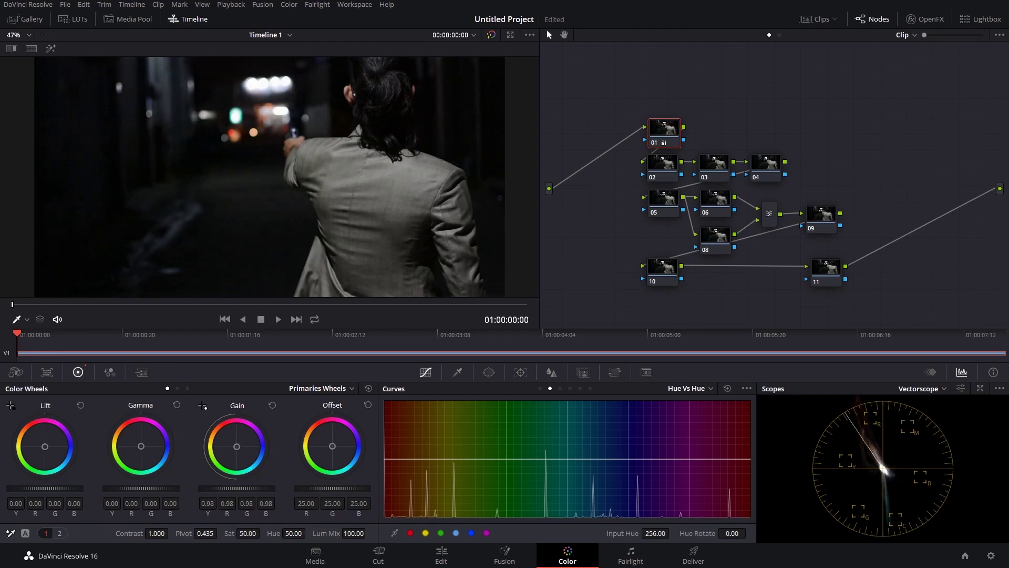
left_click(920, 389)
left_click(924, 405)
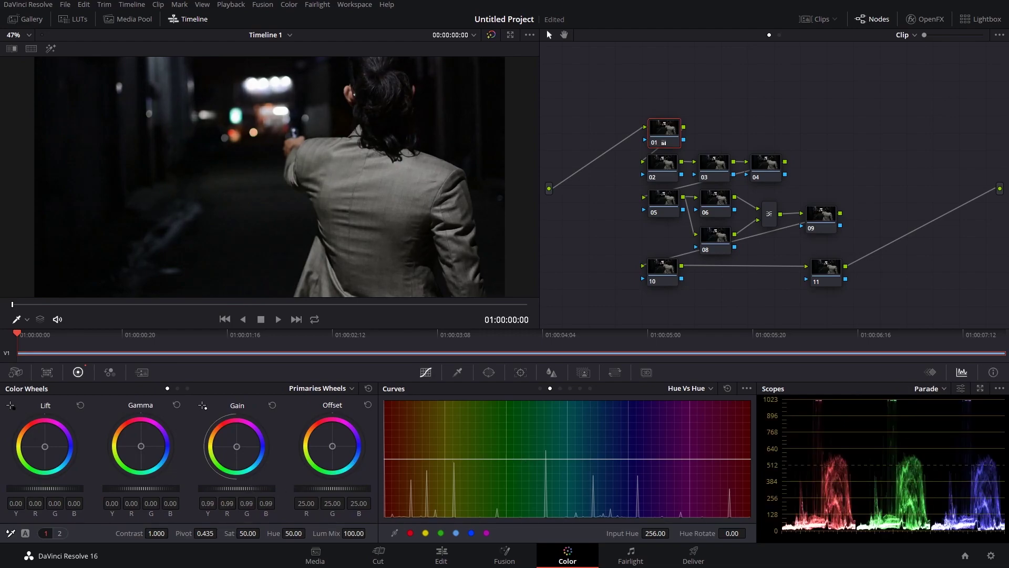
Step: Set node 01's gamma to 0.16 and gain to 0.70, leaving lift at zero
mouse_move(254, 488)
left_mouse_down()
mouse_move(210, 488)
mouse_move(269, 494)
left_mouse_up()
left_click_drag(169, 488, 184, 489)
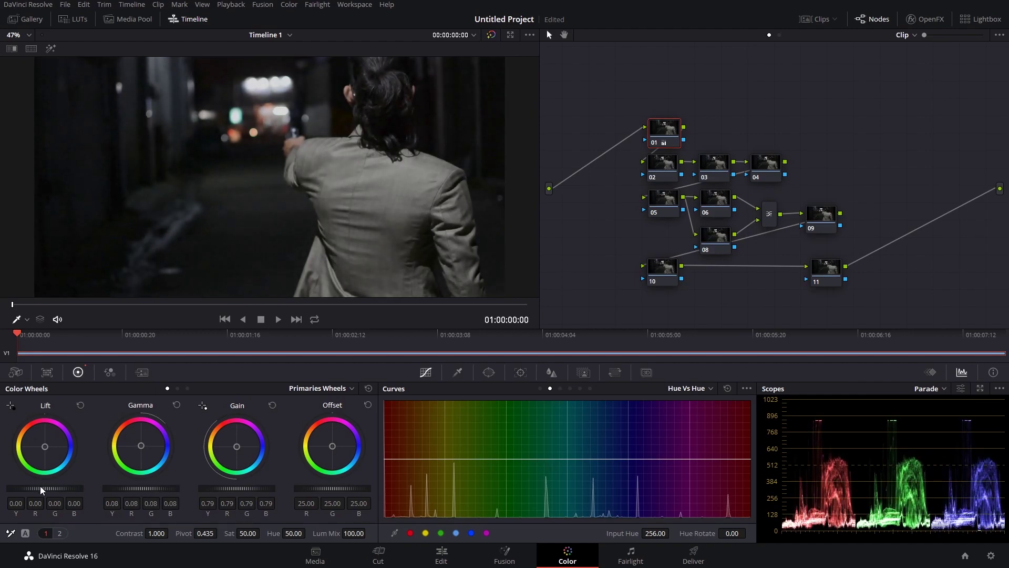
left_click_drag(42, 490, 43, 490)
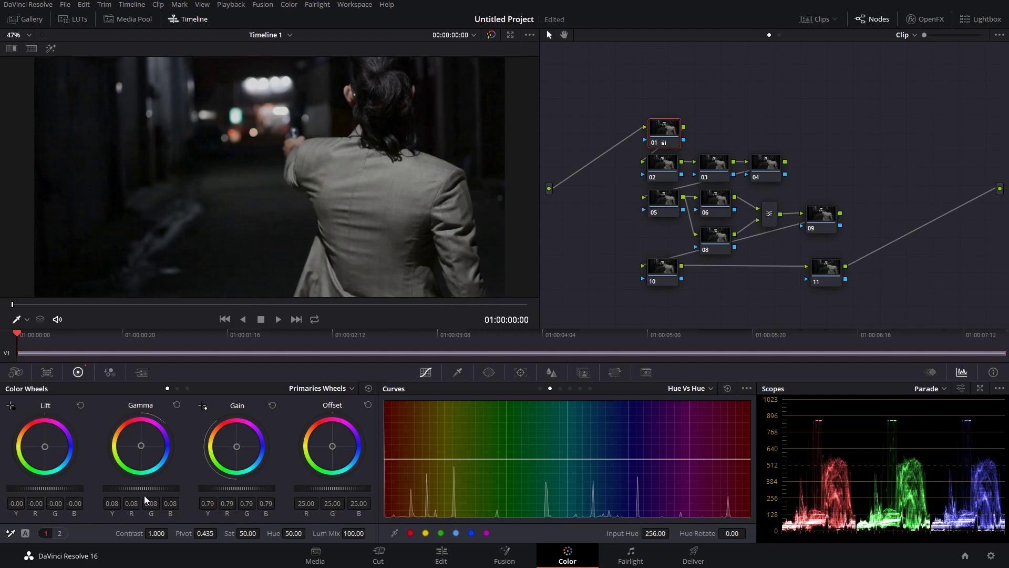
left_click_drag(145, 497, 172, 487)
left_click_drag(242, 491, 227, 491)
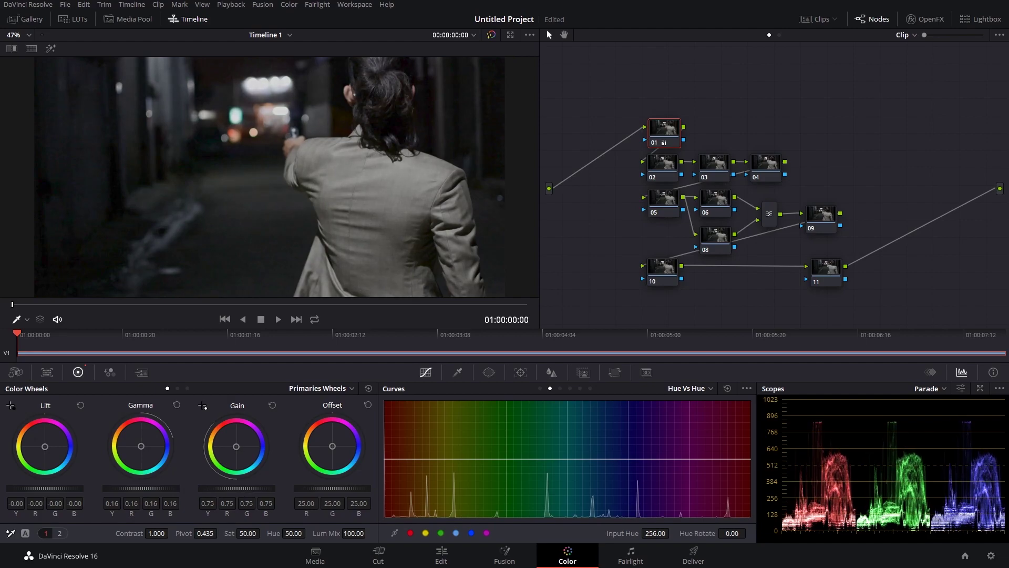
Step: Add a new serial node 12 after node 01
left_click(661, 164)
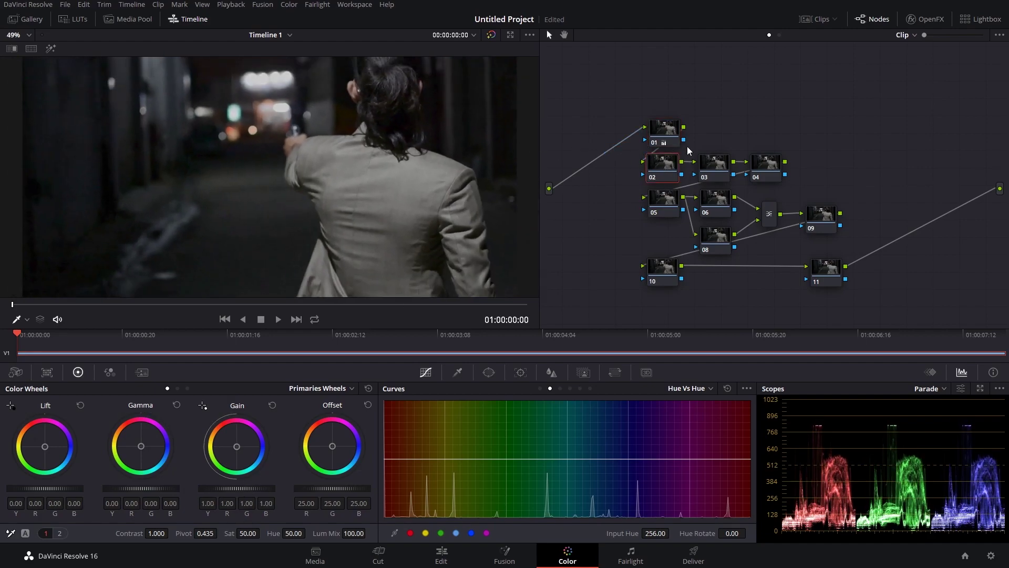
left_click(671, 135)
key("alt+s")
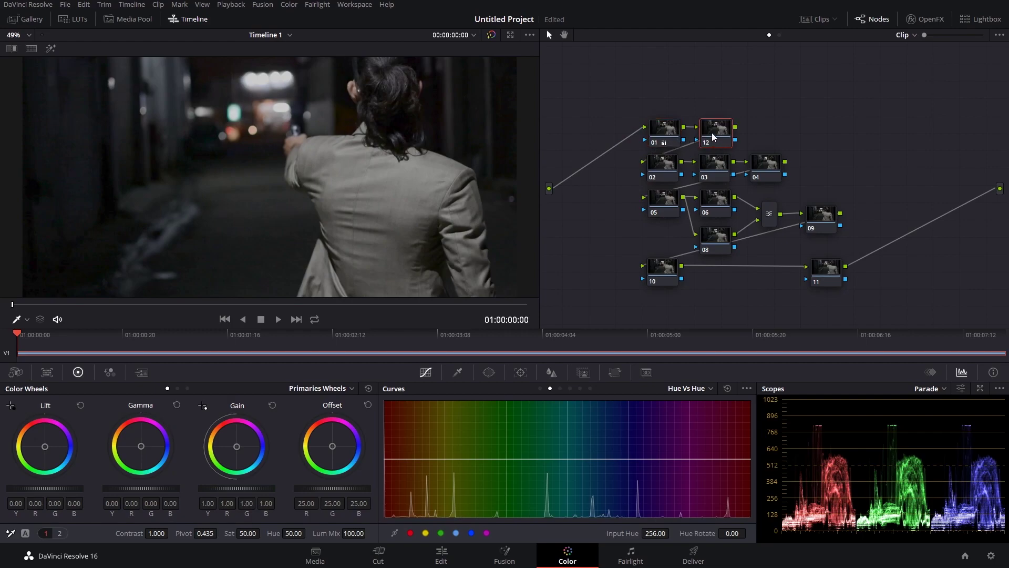
Step: Delete the original node 01 and move node 11 to the top of the tree
left_click(670, 136)
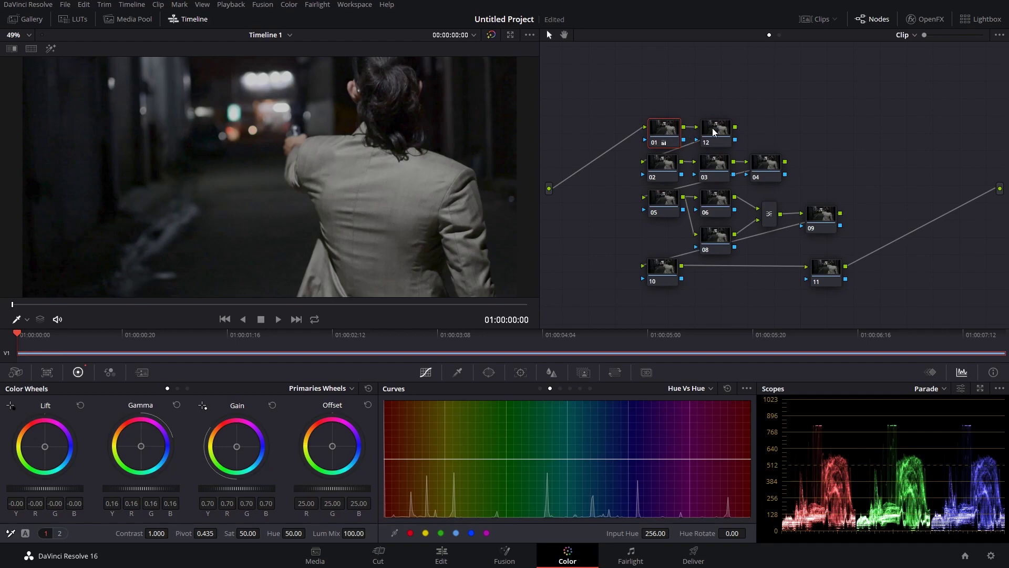
key("Delete")
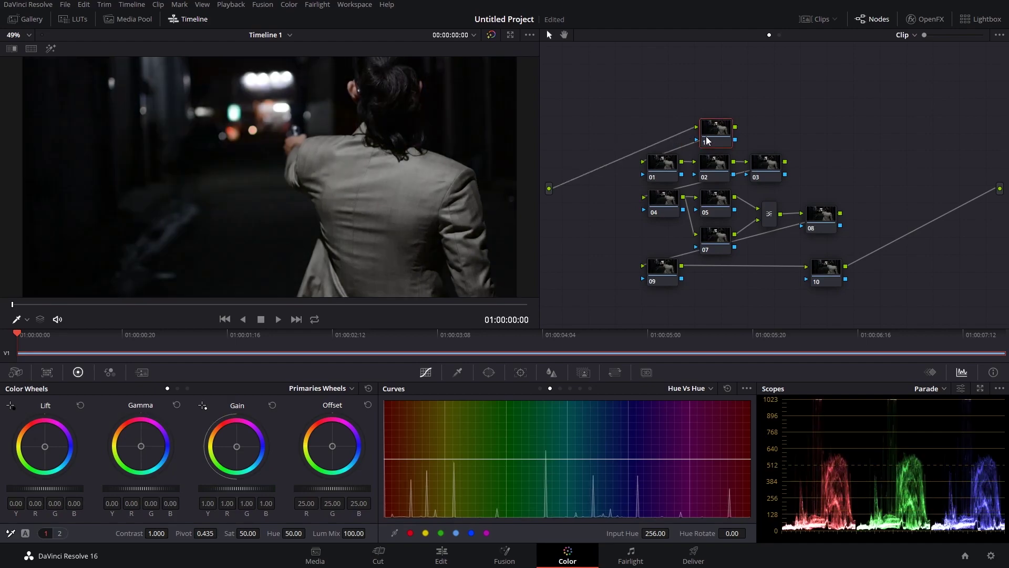
left_click_drag(723, 132, 669, 132)
Step: Regrade node 01 to gamma 0.14, gain 1.07 and saturation 74.40
left_click(662, 173)
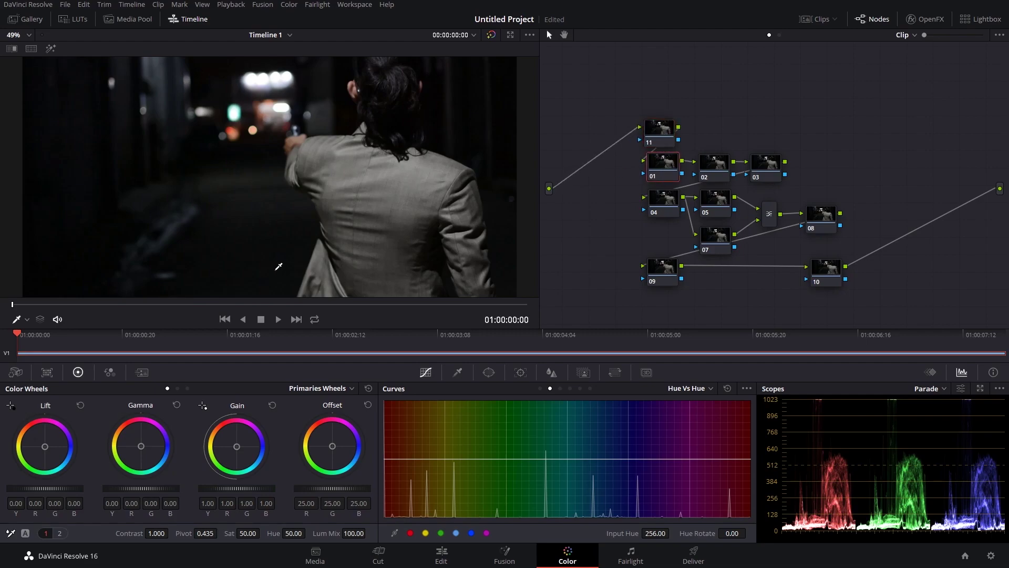
left_click_drag(144, 489, 179, 494)
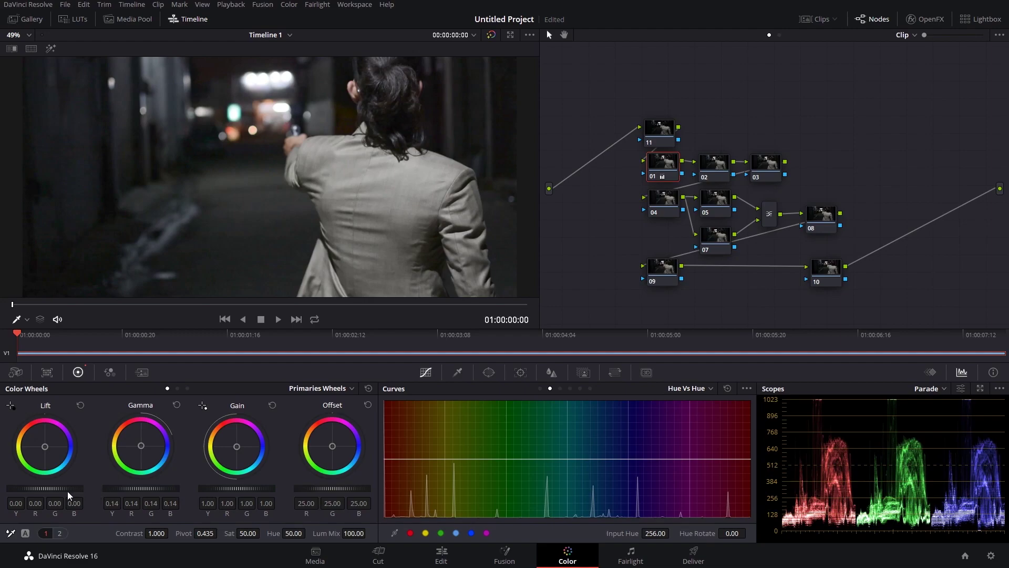
left_click_drag(68, 495, 69, 489)
left_click_drag(255, 484, 265, 496)
left_click_drag(250, 533, 263, 533)
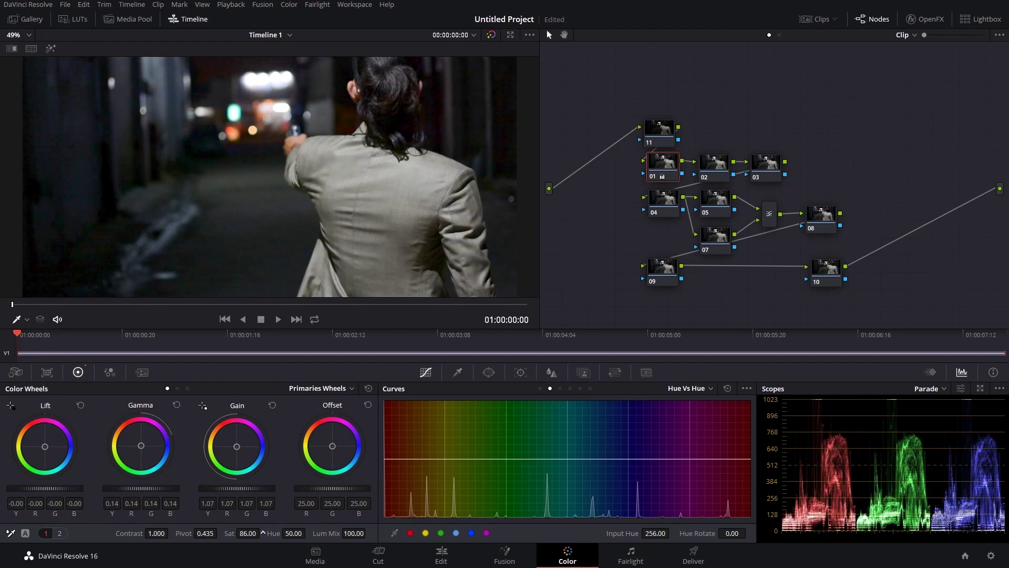
left_click_drag(263, 532, 244, 533)
Step: Open node 11's noise reduction, try 4 temporal frames, and raise the linked thresholds
left_click(658, 132)
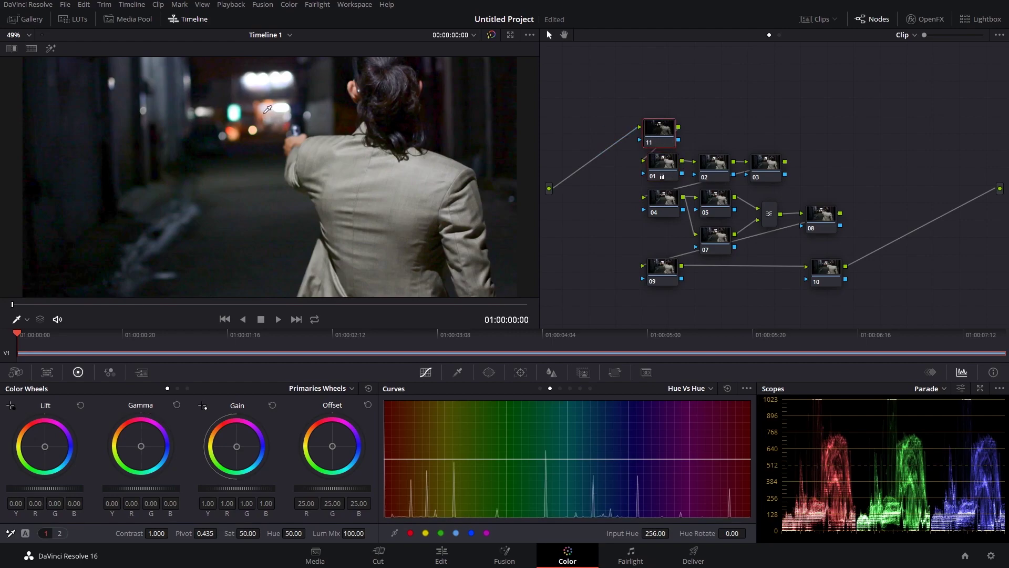
scroll(266, 108, "up", 3)
scroll(266, 106, "up", 3)
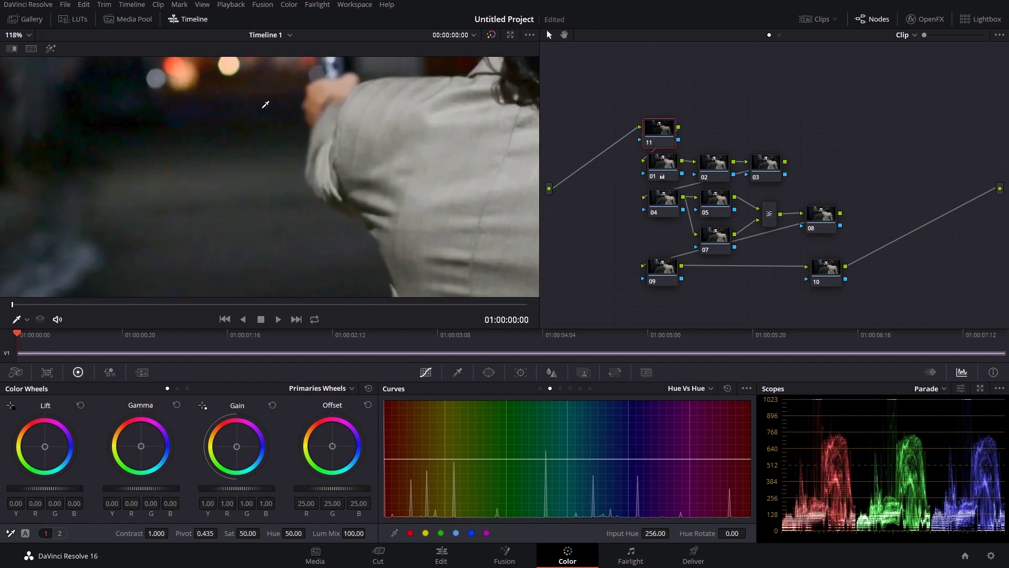
left_click(141, 372)
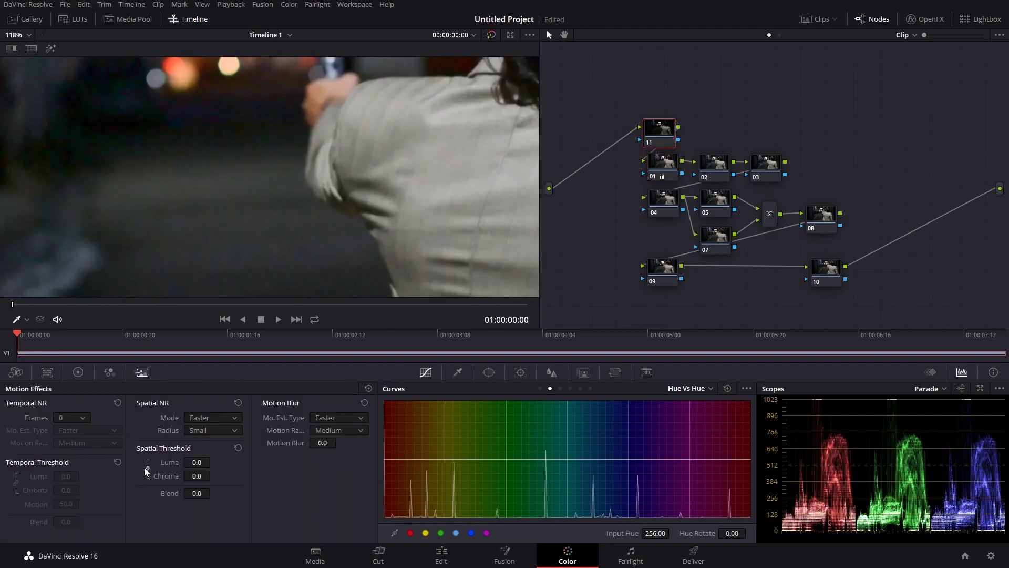
left_click(68, 418)
left_click(74, 477)
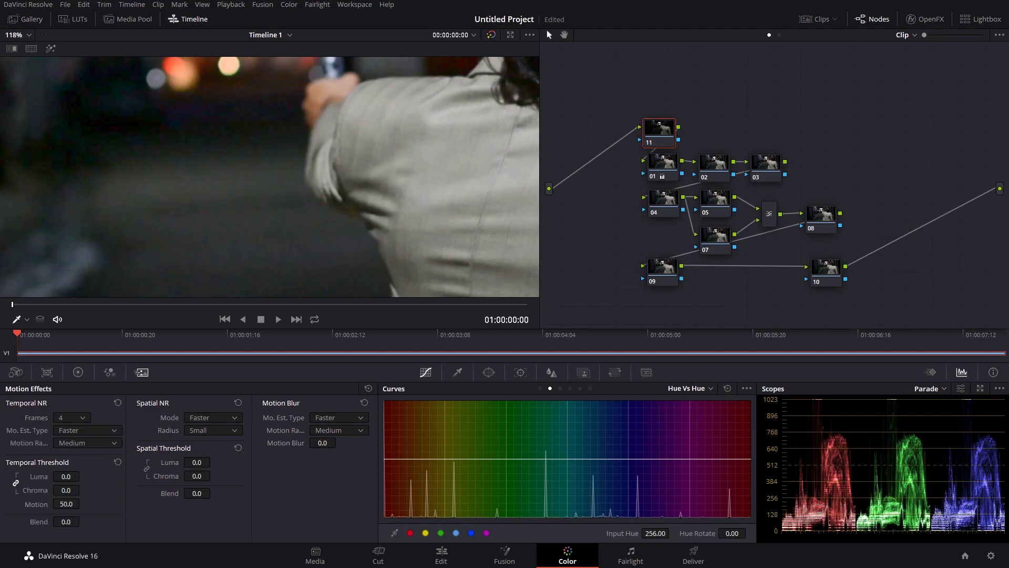
left_click_drag(66, 476, 83, 477)
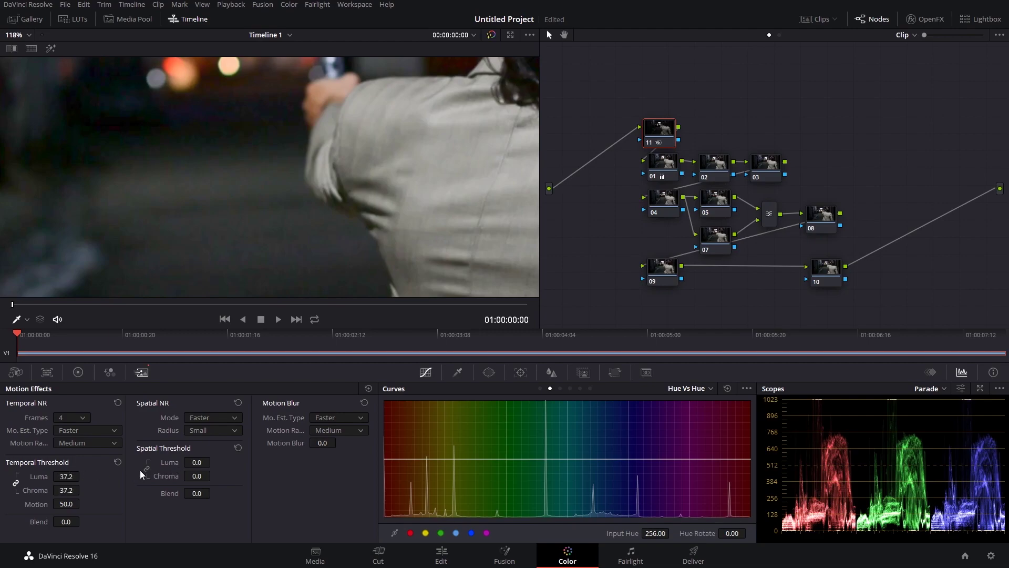
left_click_drag(197, 462, 214, 461)
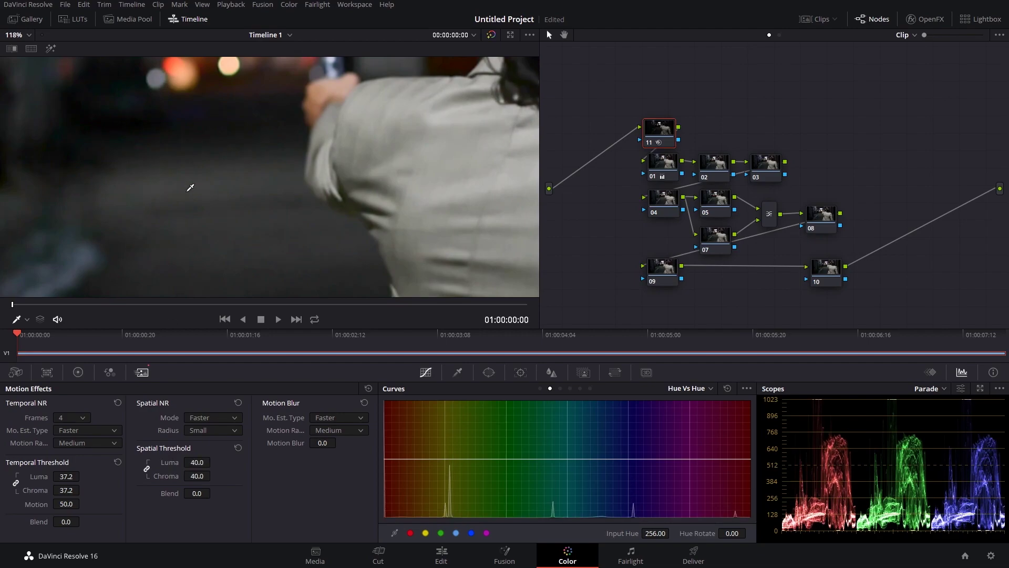
Step: Set the spatial chroma threshold to about 20 and the temporal thresholds to about 52
scroll(192, 136, "down", 2)
scroll(193, 135, "down", 2)
scroll(194, 135, "down", 2)
scroll(194, 135, "up", 1)
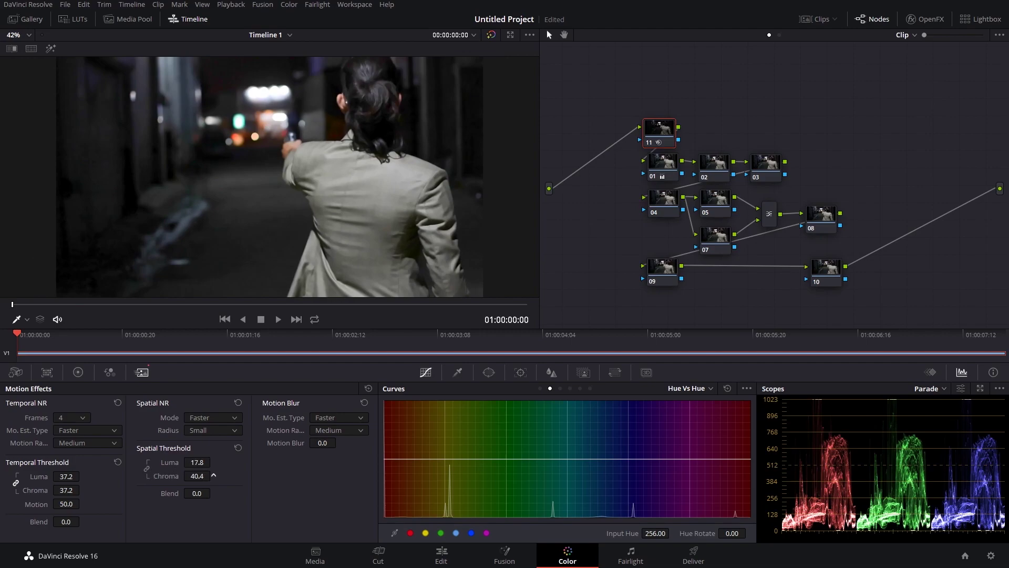
left_click_drag(213, 475, 213, 462)
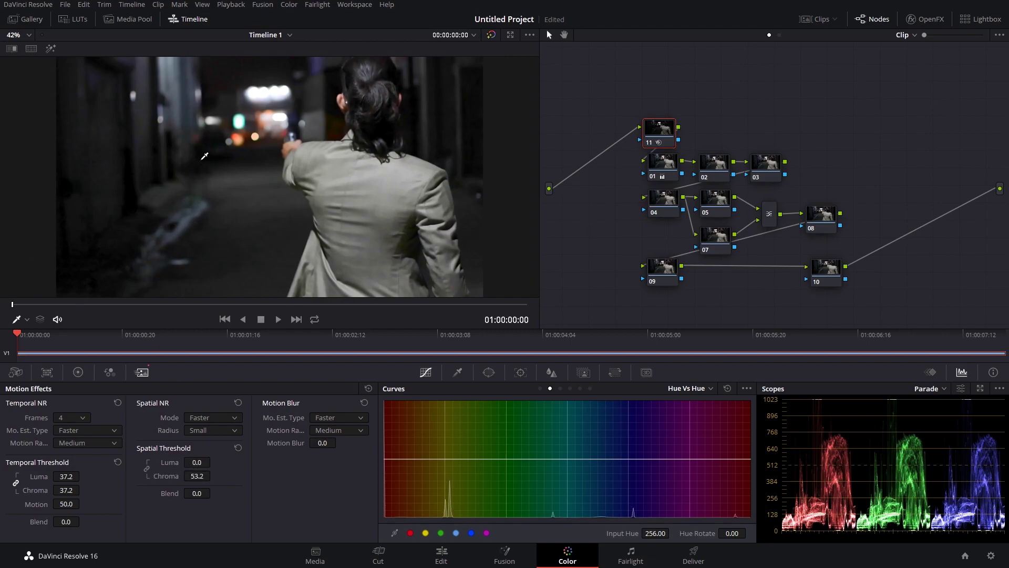
scroll(206, 154, "up", 2)
scroll(207, 152, "up", 2)
scroll(207, 180, "up", 2)
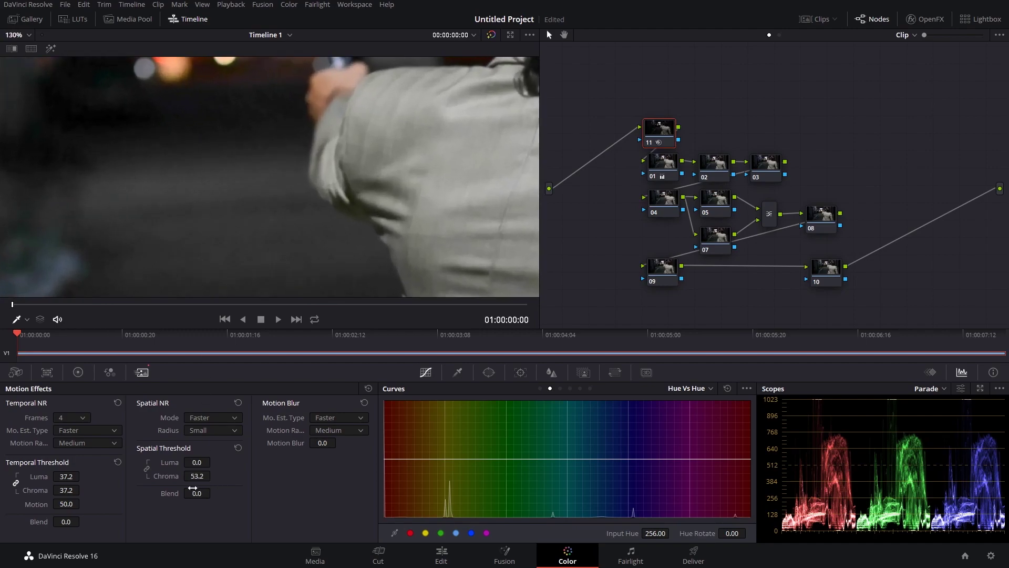
double_click(174, 477)
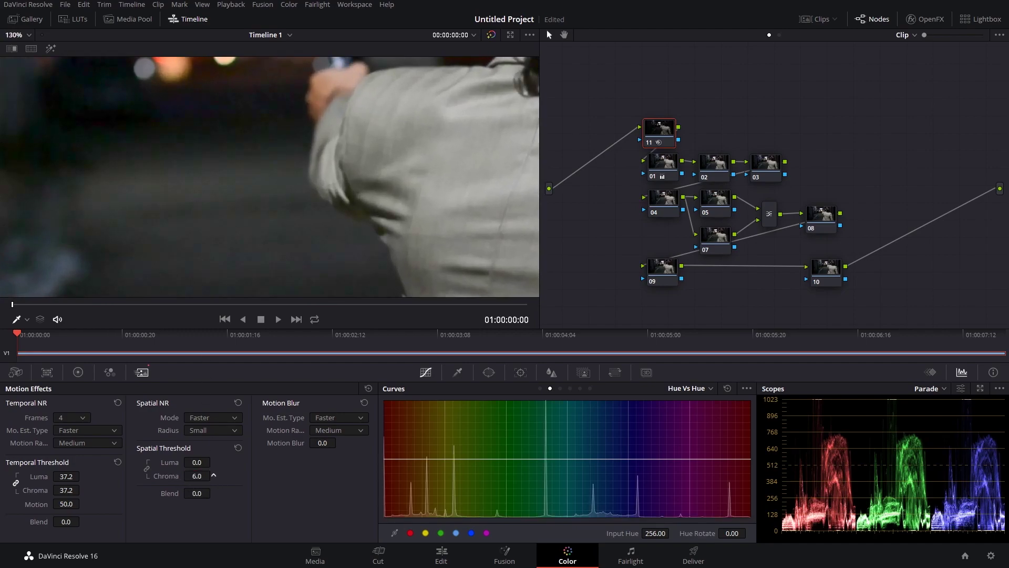
left_click_drag(214, 475, 214, 472)
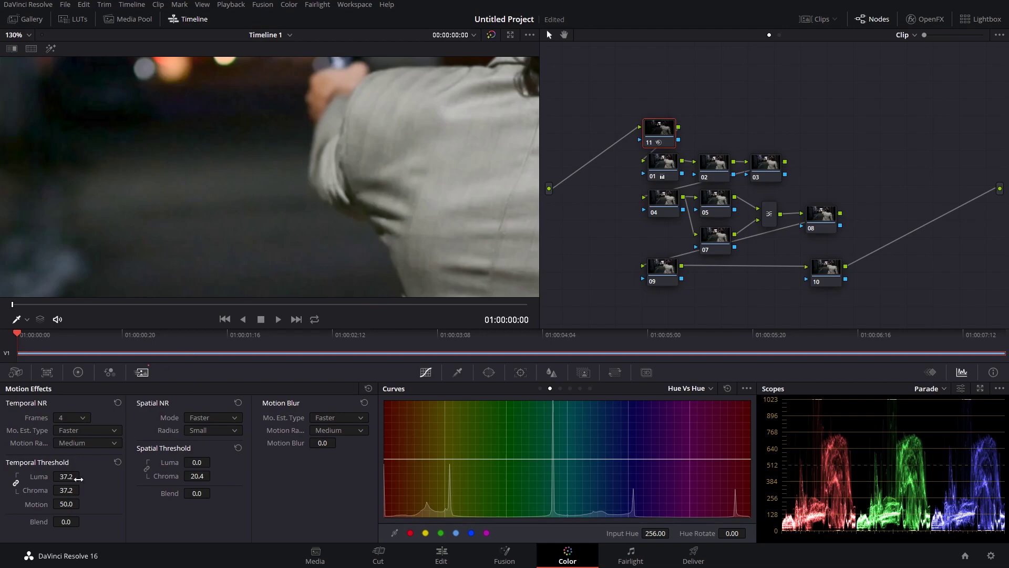
left_click_drag(64, 476, 82, 476)
Step: Use 5 temporal frames at threshold 52.4, spatial luma 8.4, then toggle node 11 to compare
scroll(199, 272, "down", 3)
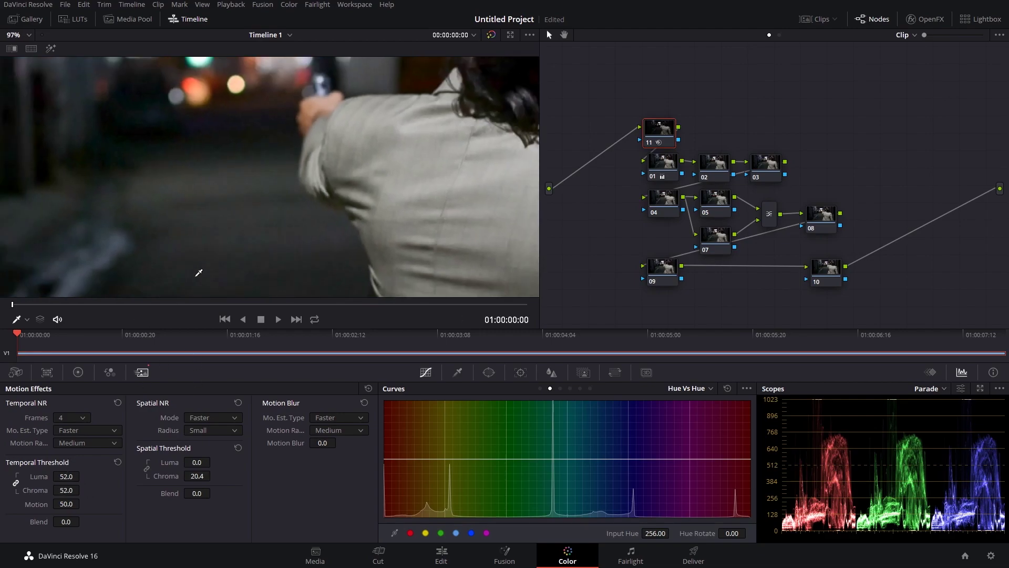
left_click(68, 420)
left_click(67, 489)
left_click_drag(63, 477, 82, 476)
left_click_drag(194, 462, 203, 462)
key("shift+z")
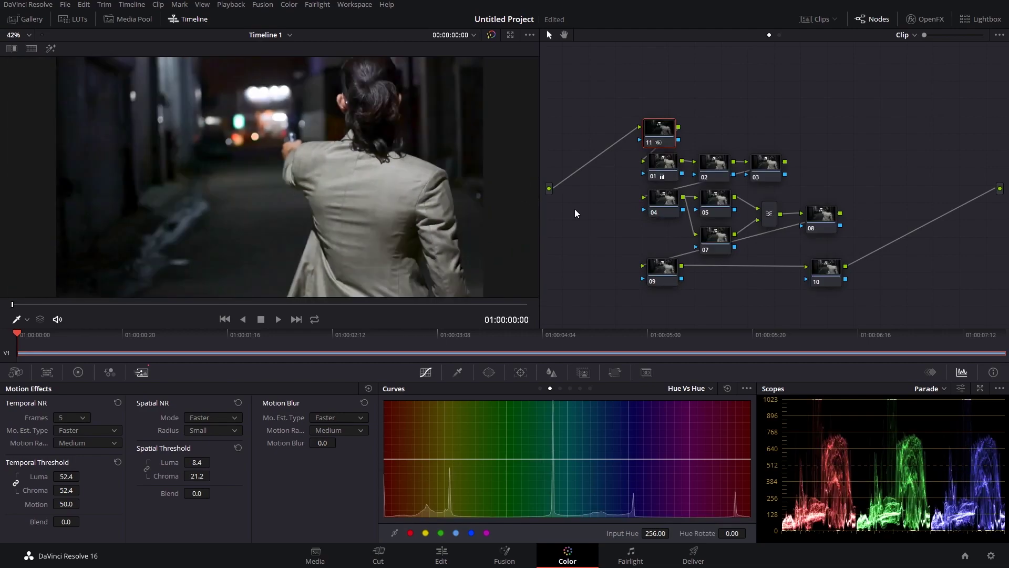
key("ctrl+d")
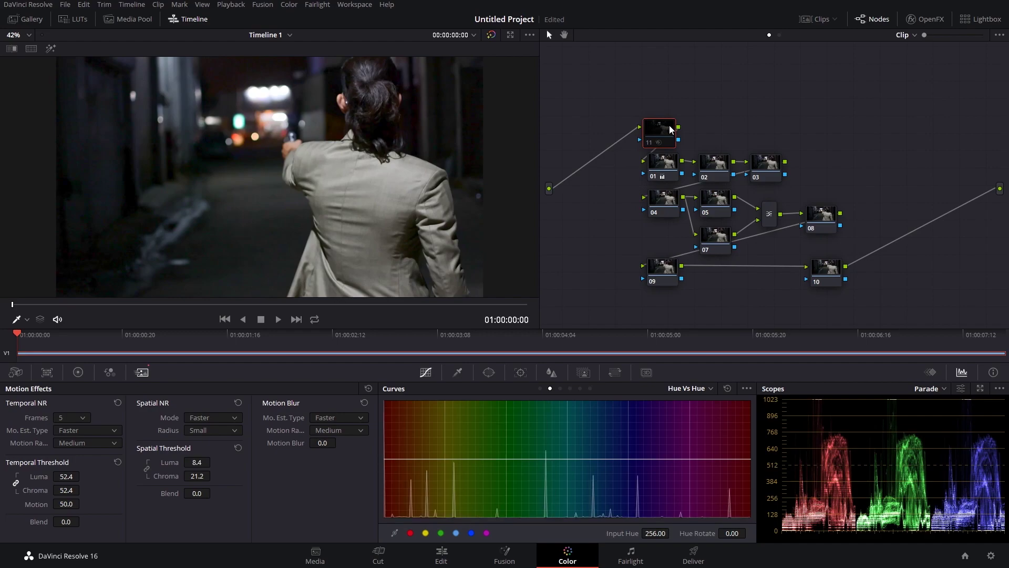
key("ctrl+d")
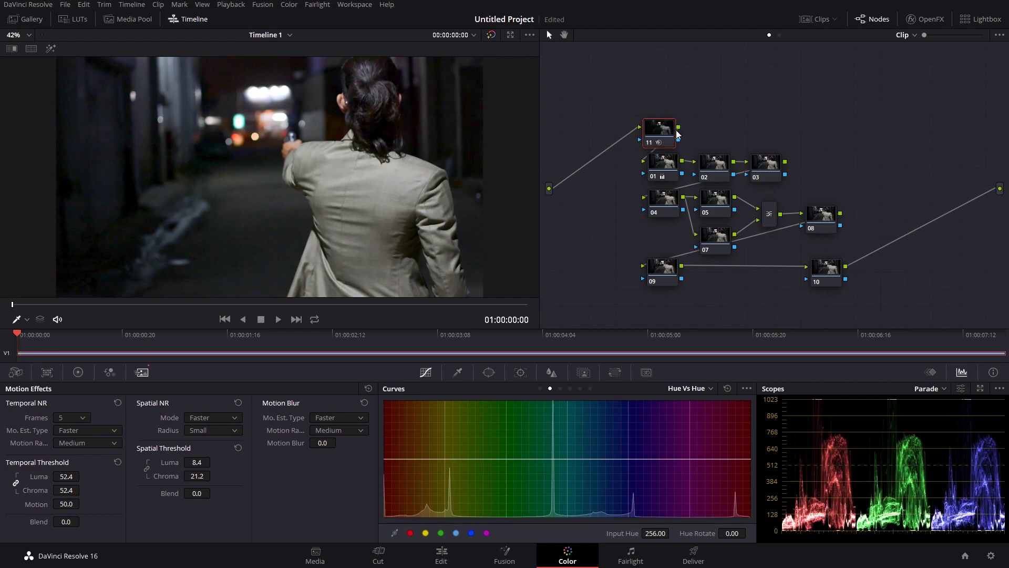
Step: Give node 02 contrast 1.238 with the pivot at 0.601 in the Color Wheels
left_click(709, 167)
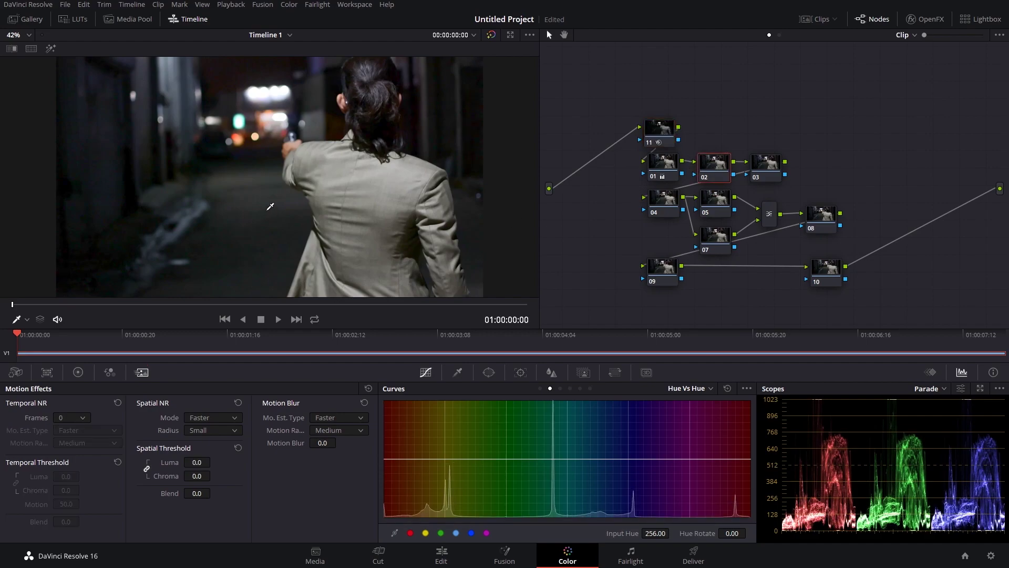
scroll(271, 206, "down", 1)
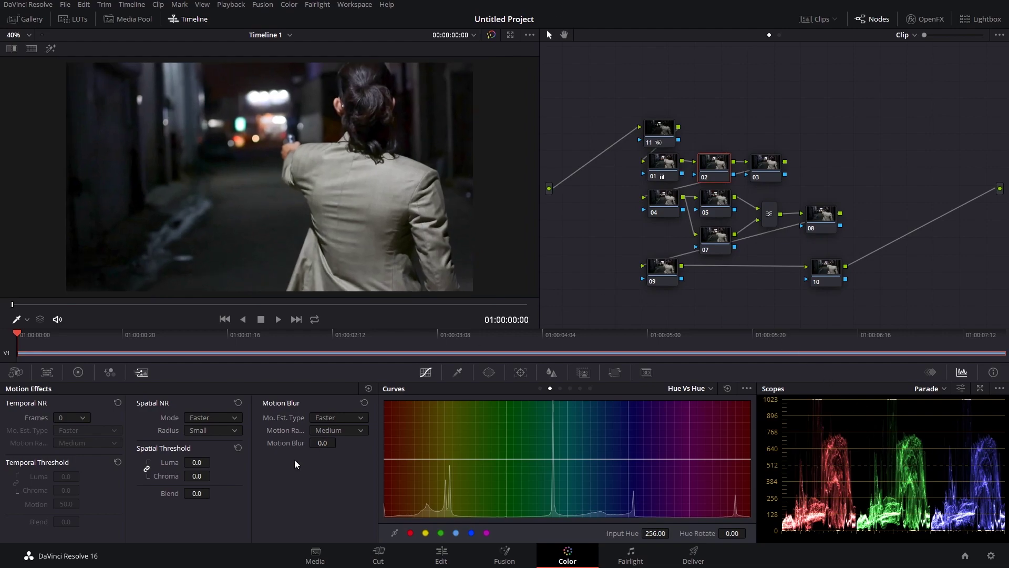
left_click(78, 373)
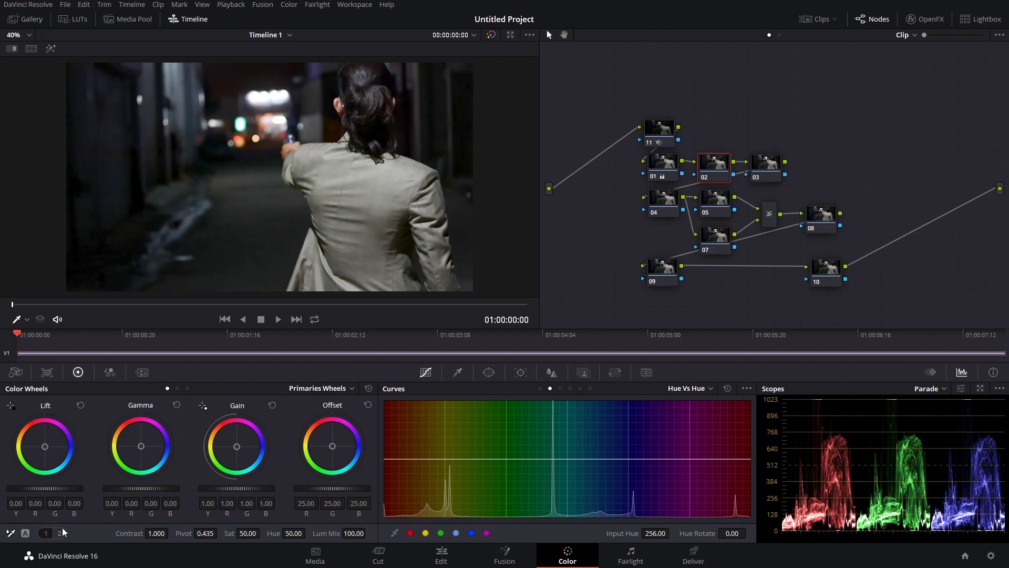
left_click_drag(134, 536, 135, 535)
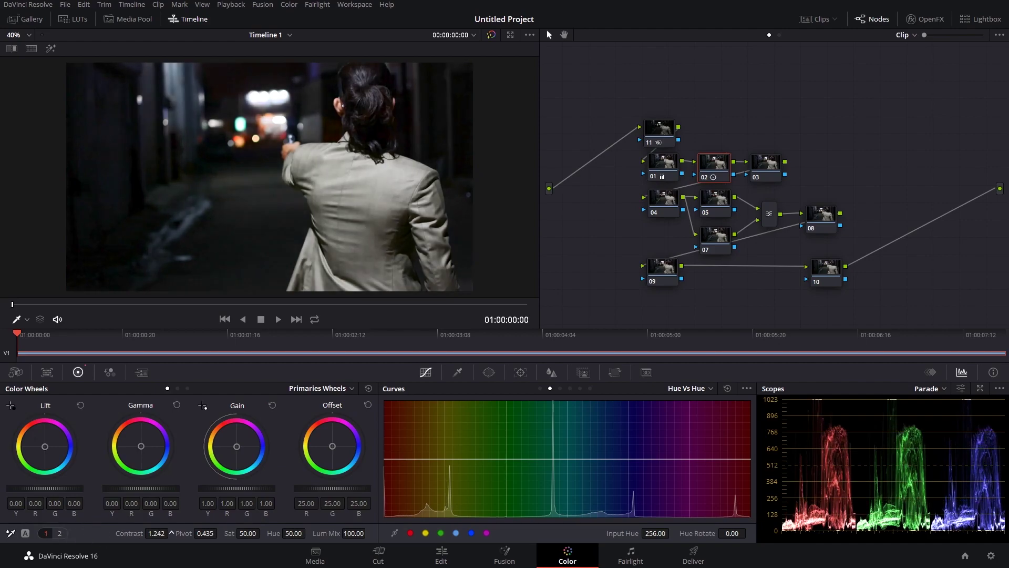
left_click_drag(205, 536, 286, 494)
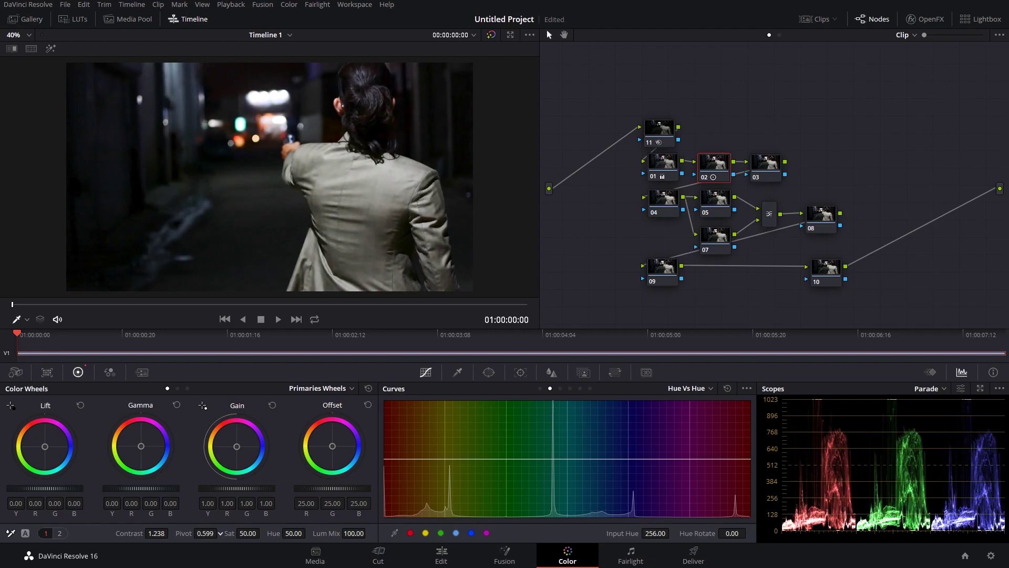
left_click_drag(729, 178, 729, 177)
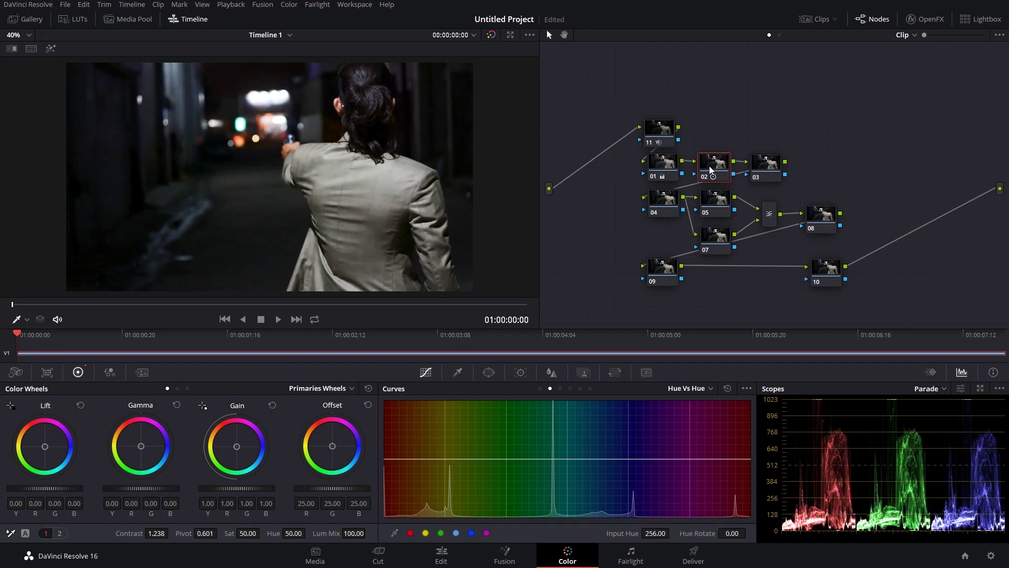
Step: Cool node 03 with temperature -380.0 and tint -13.50
left_click(765, 167)
left_click(59, 533)
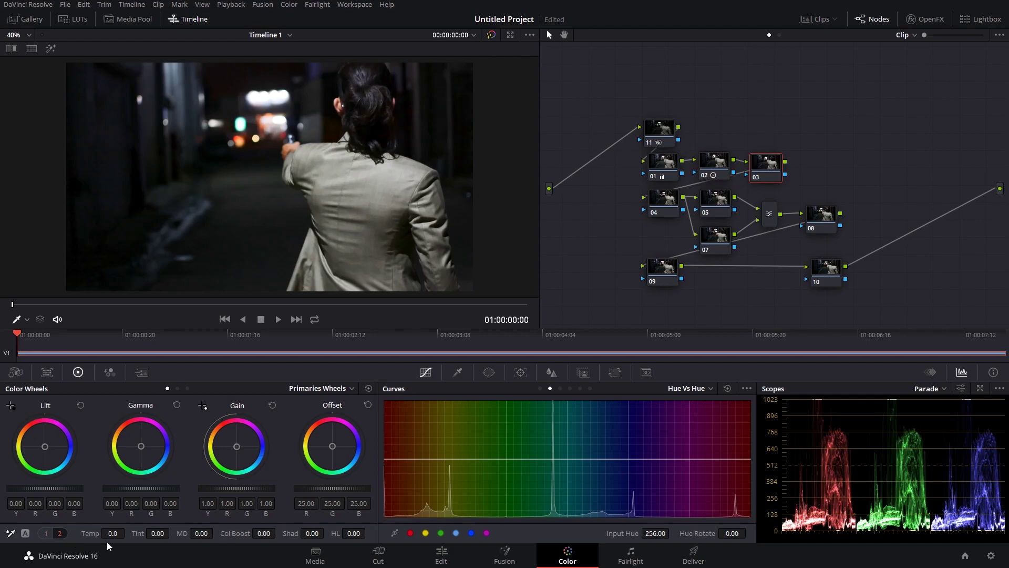
mouse_move(90, 534)
left_mouse_down()
mouse_move(173, 533)
mouse_move(123, 534)
left_mouse_up()
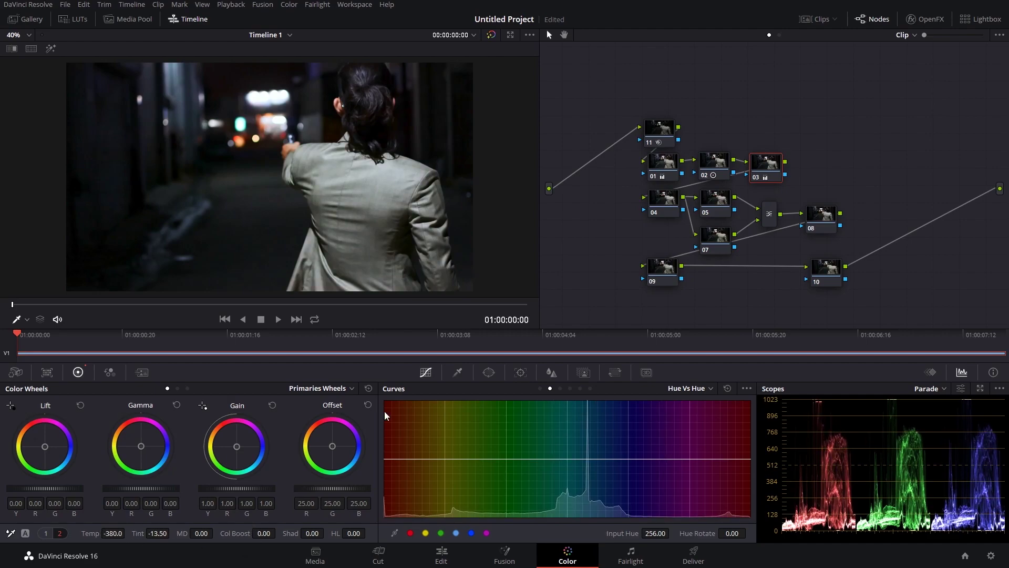
left_click_drag(642, 97, 840, 178)
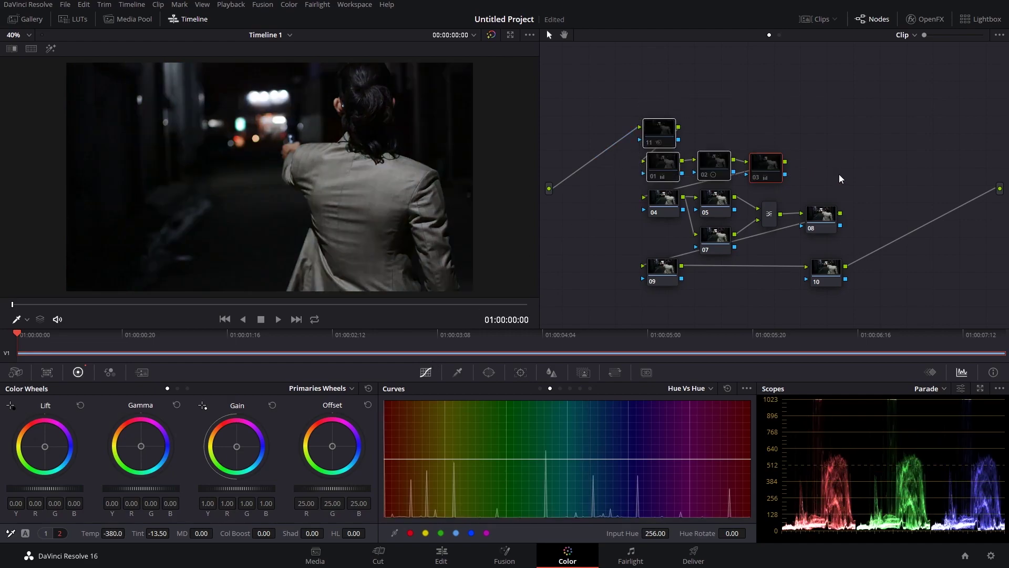
Step: Try a teal lift tint on node 04, then undo it
left_click(655, 202)
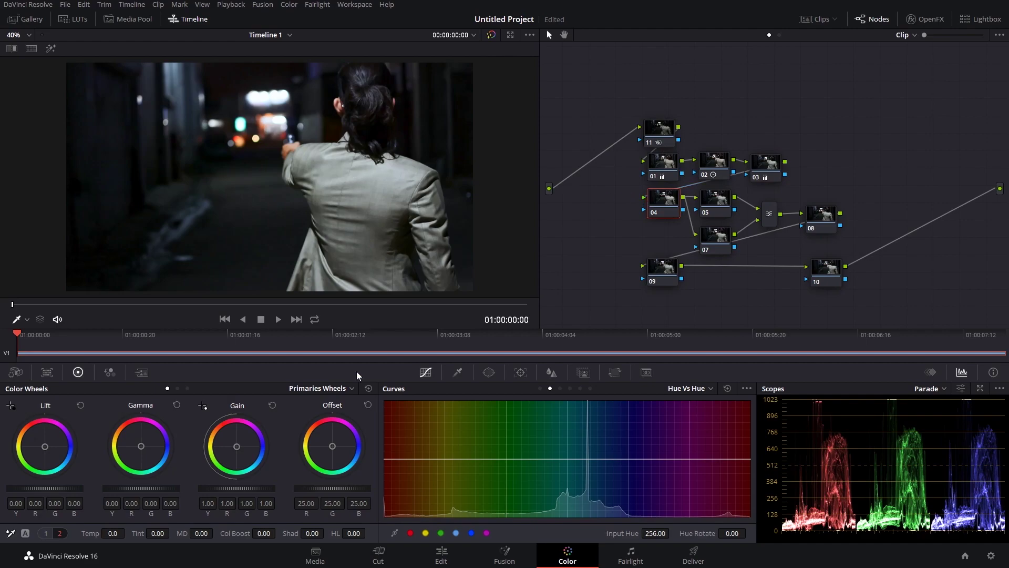
left_click_drag(45, 451, 45, 448)
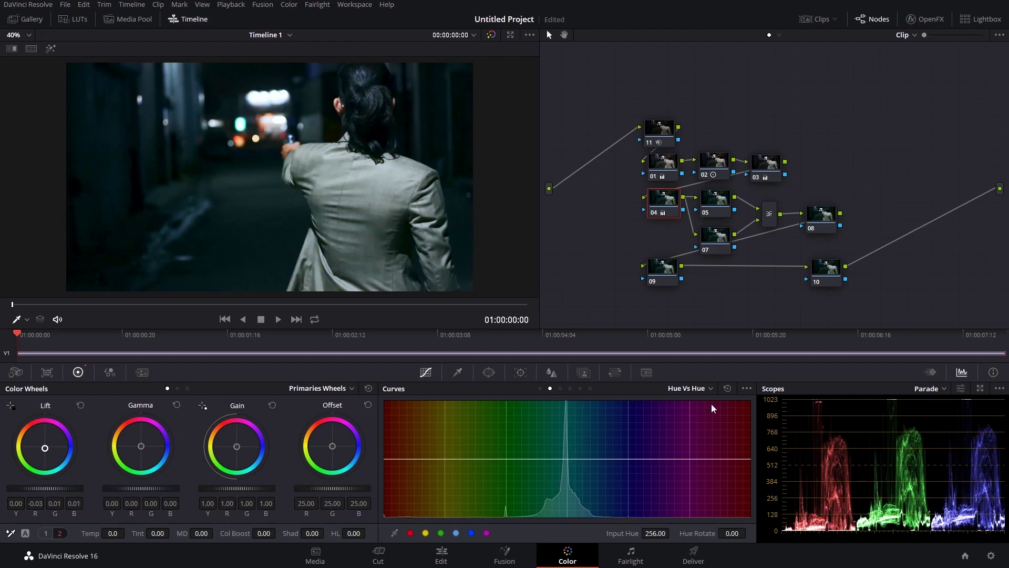
scroll(253, 155, "up", 2)
scroll(253, 155, "down", 1)
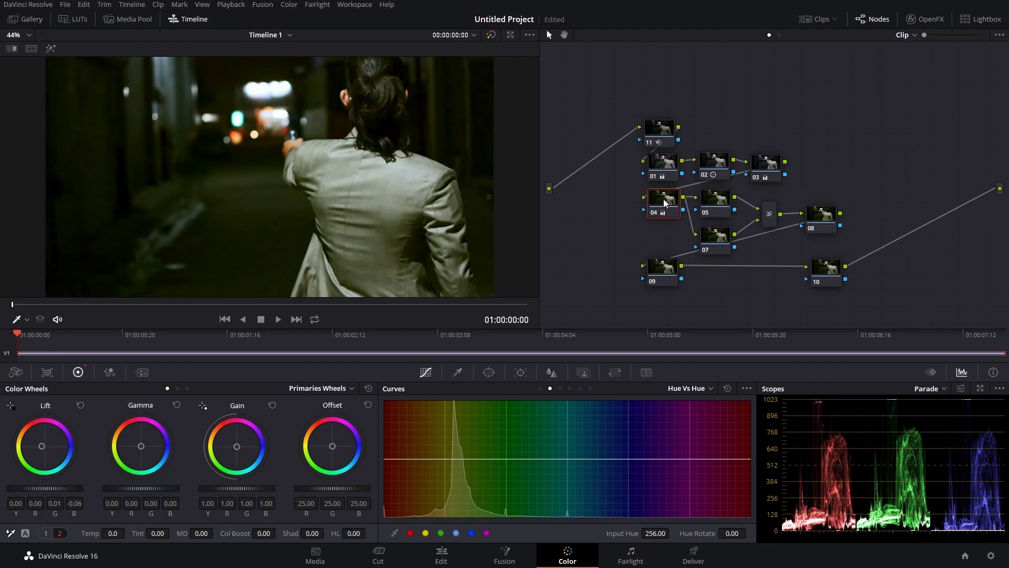
key("ctrl+z")
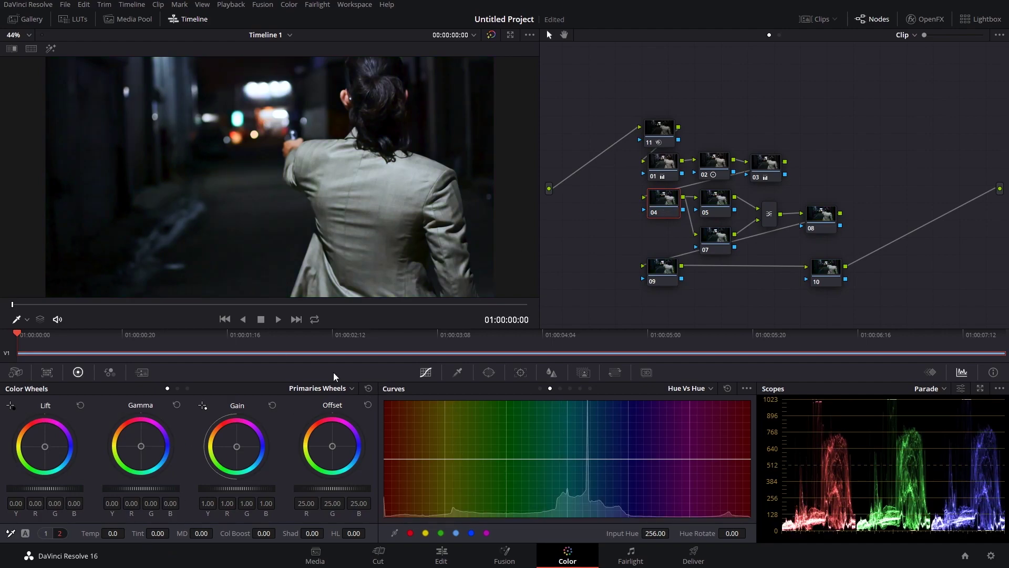
Step: Lower node 04's saturation from 50 to about 31
left_click(716, 209)
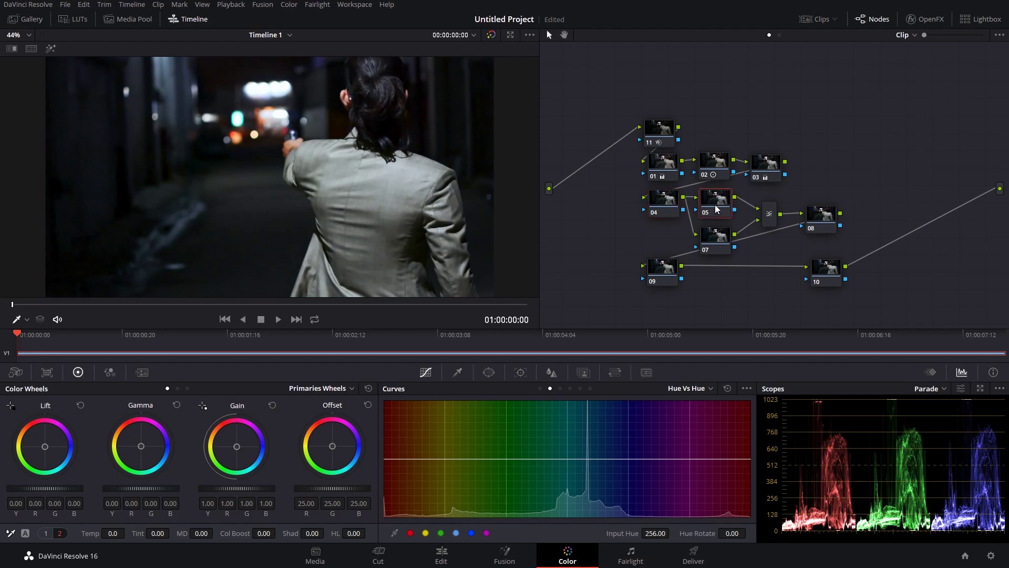
left_click(673, 205)
left_click(46, 533)
left_click_drag(245, 533, 262, 533)
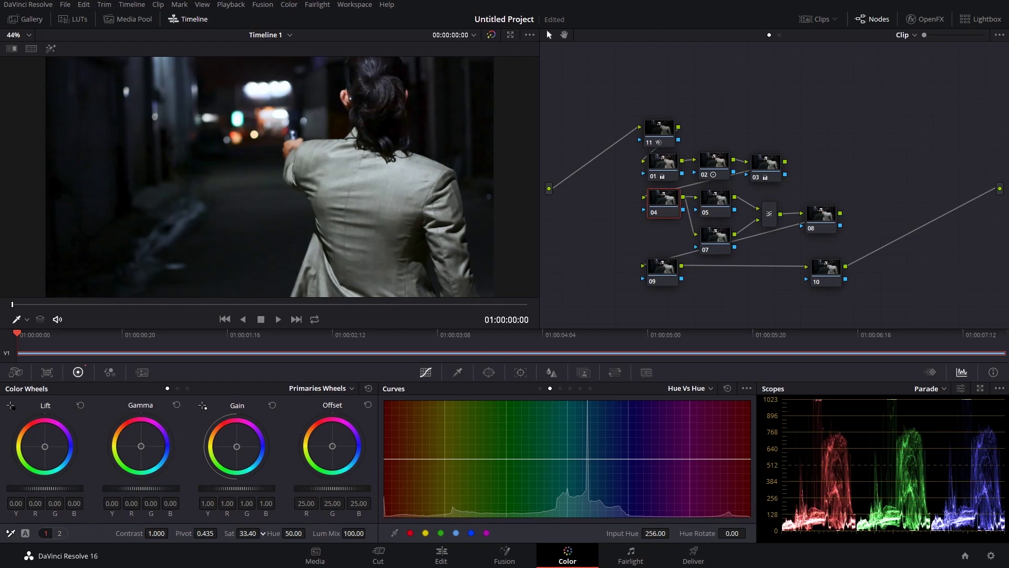
left_click(714, 210)
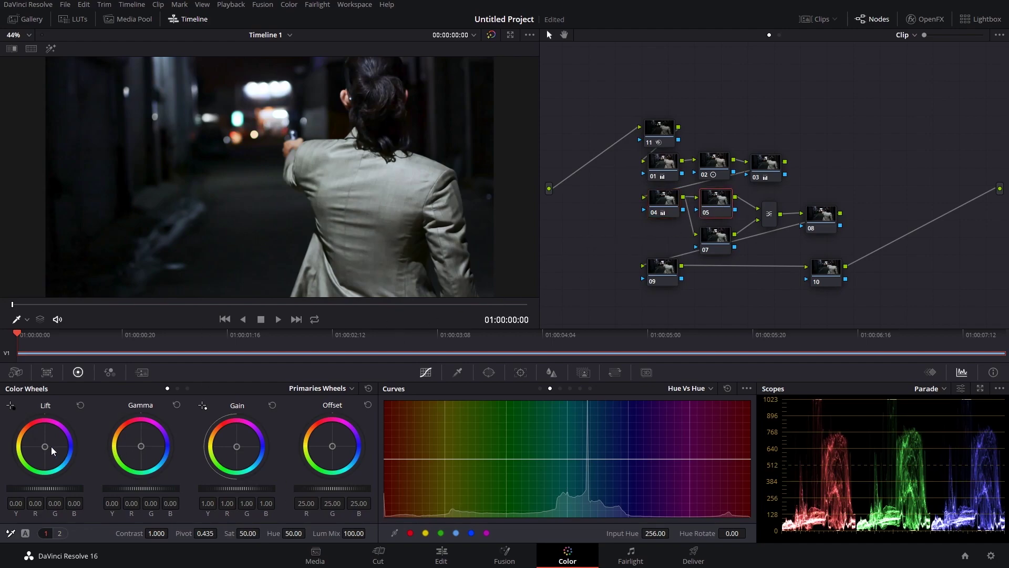
Step: Give node 05 a faint cool shadow tint and turn off node 07's correction
left_click_drag(46, 451, 48, 453)
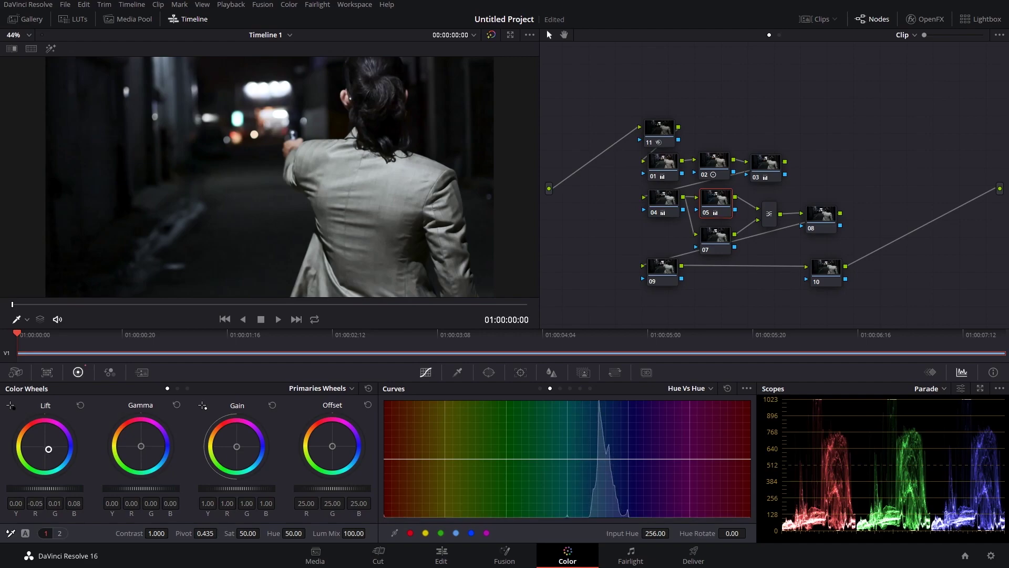
left_click(719, 239)
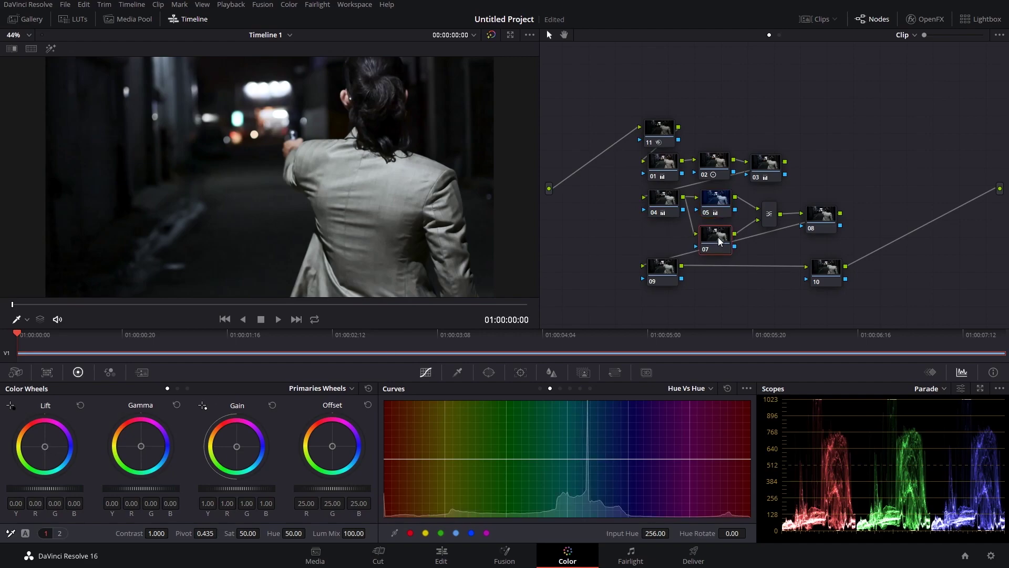
key("ctrl+z")
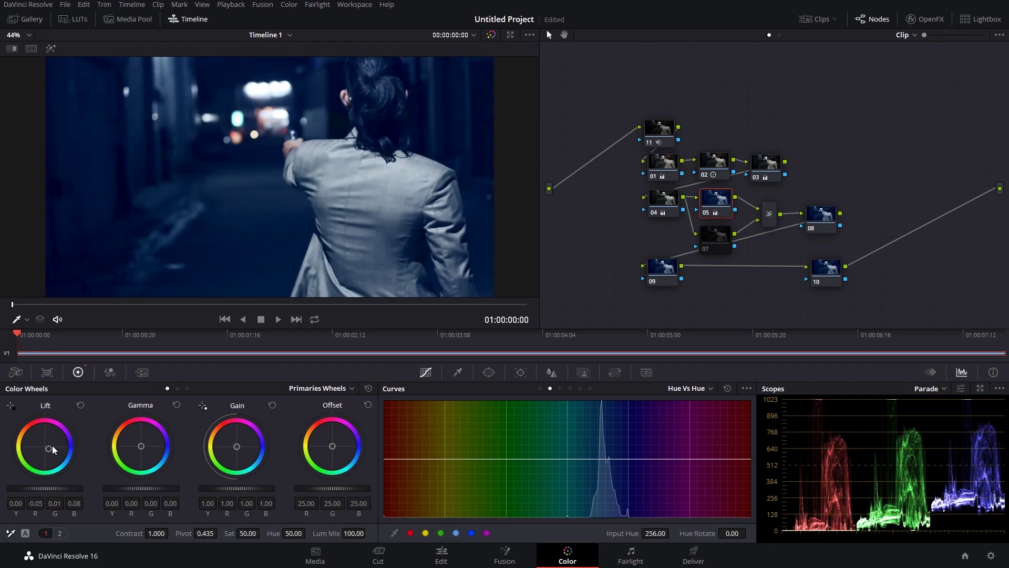
left_click_drag(46, 451, 46, 450)
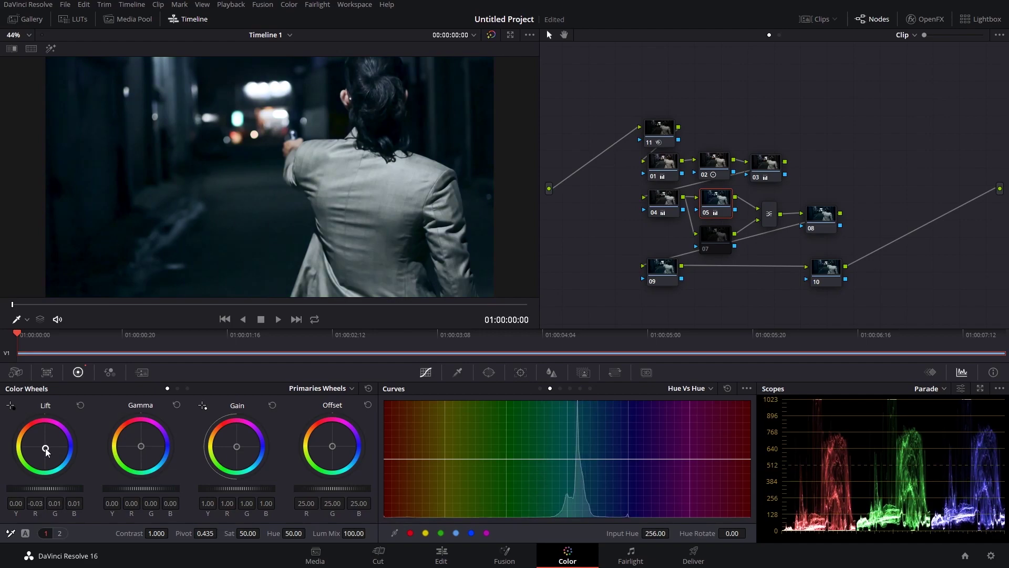
Step: Move node 04 to the left in the node tree
left_click(718, 231)
left_click(667, 208)
left_click_drag(673, 207, 648, 211)
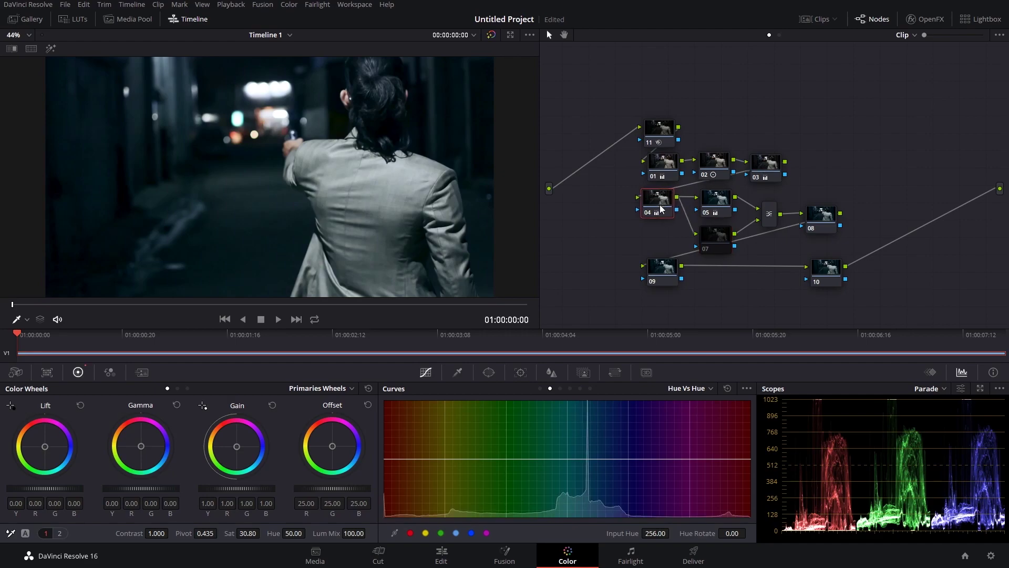
Step: Reset node 04's primary Color Wheels adjustments
left_click(367, 389)
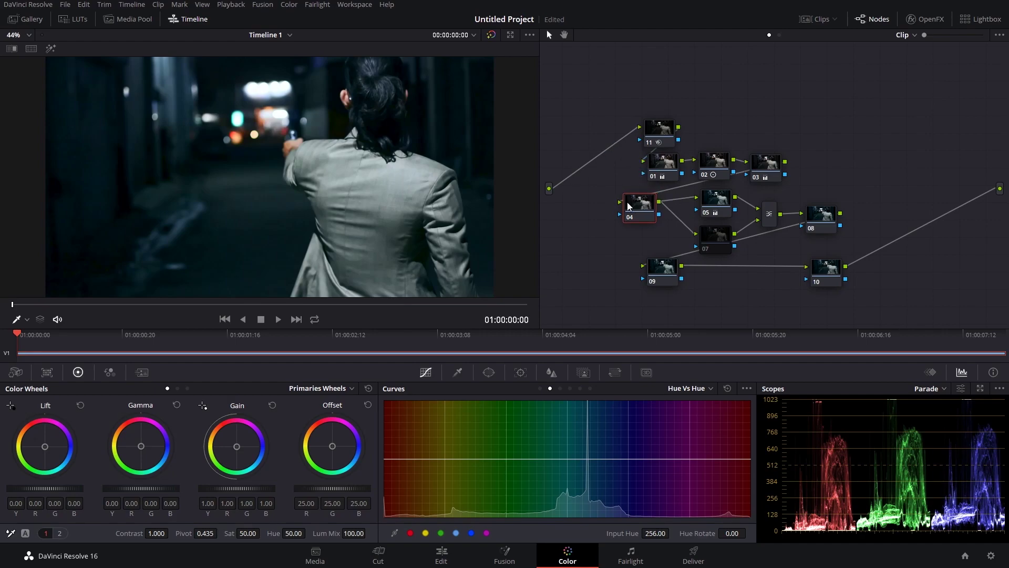
scroll(146, 126, "up", 2)
scroll(146, 126, "up", 1)
scroll(147, 126, "up", 2)
scroll(146, 126, "down", 2)
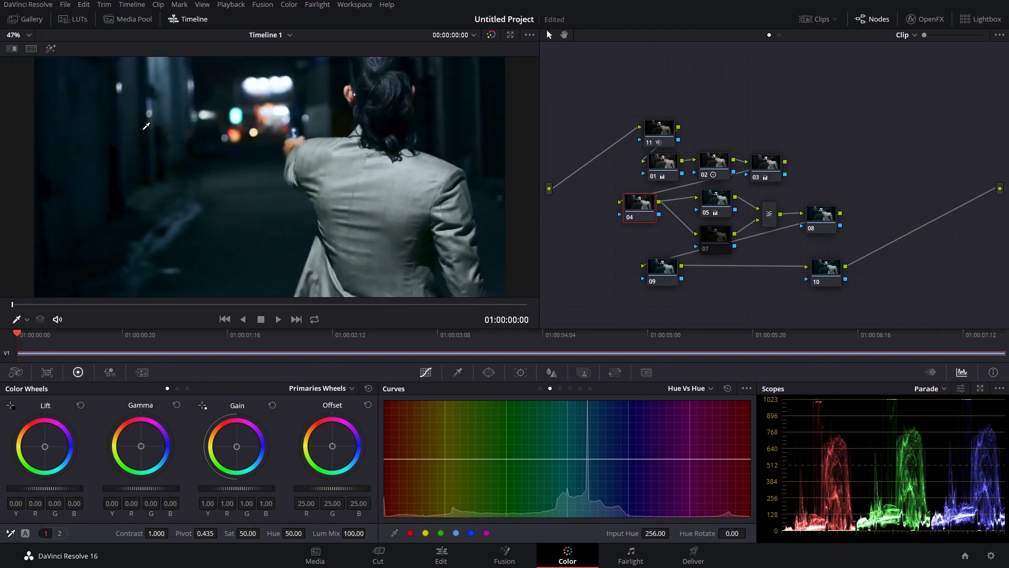
scroll(146, 126, "up", 3)
scroll(146, 126, "up", 3)
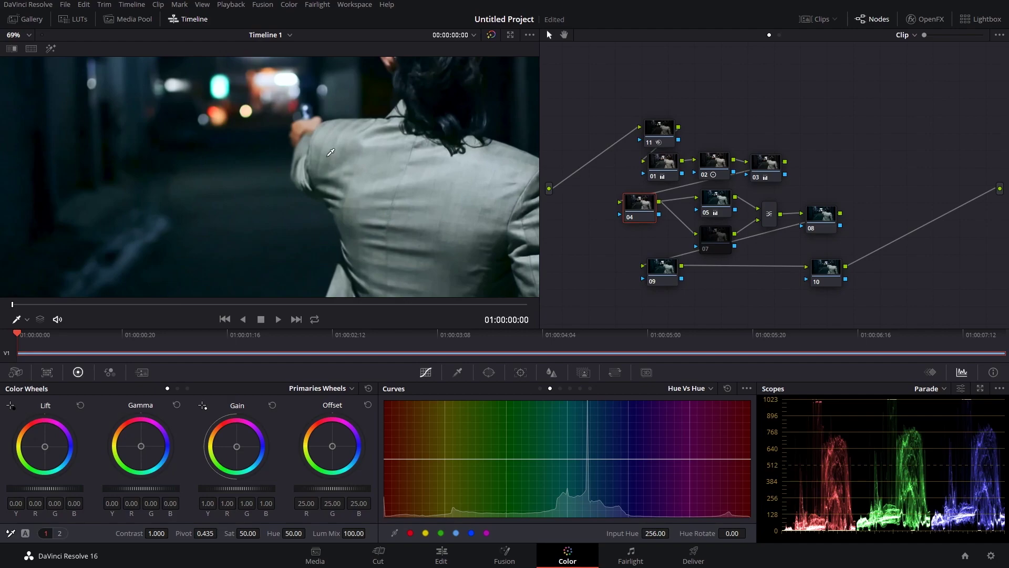
Step: Add serial node 12 after node 03 and reposition nodes 12 and 04
left_click(766, 163)
key("alt+s")
left_click_drag(840, 170, 846, 170)
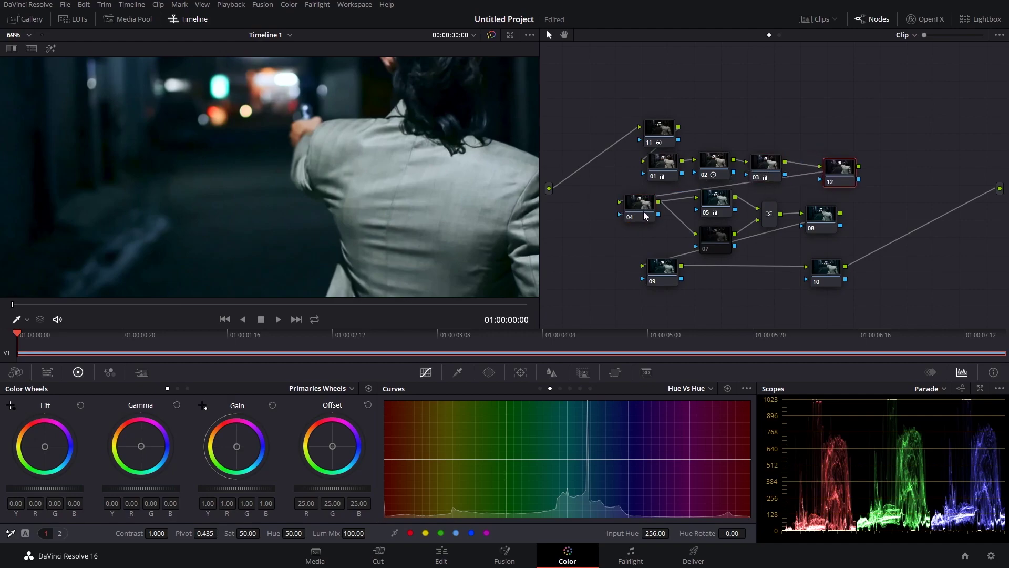
left_click_drag(646, 216, 661, 214)
left_click_drag(845, 175, 835, 168)
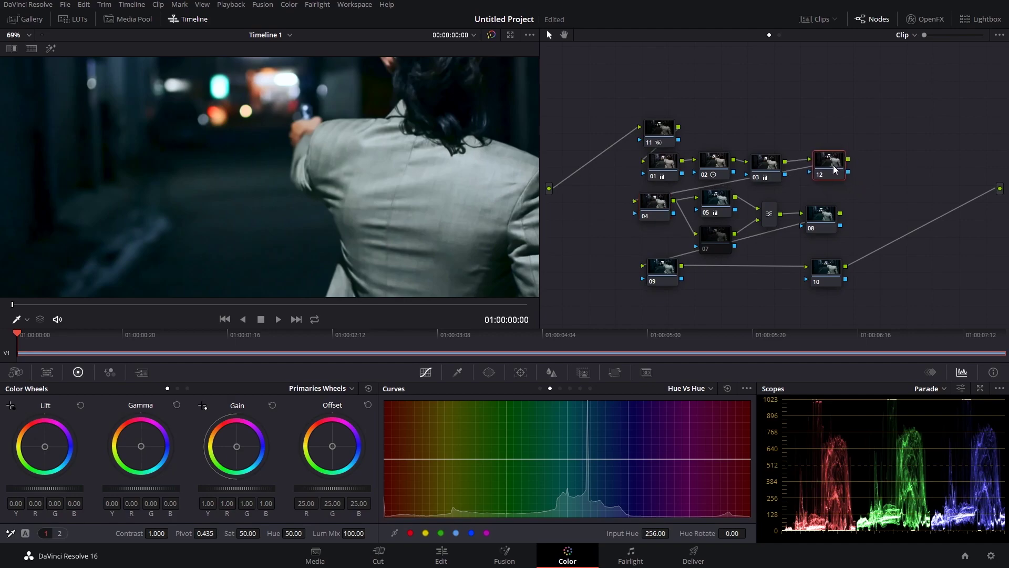
Step: Open node 12's HSL qualifier and eyedrop the warm orange tones in the frame
left_click(457, 372)
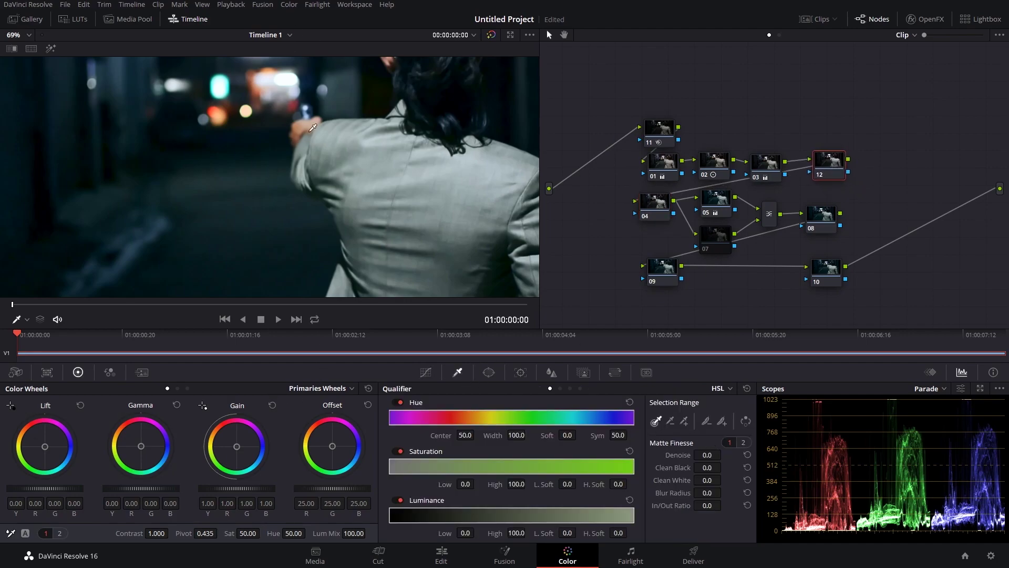
left_click(304, 121)
left_click(50, 48)
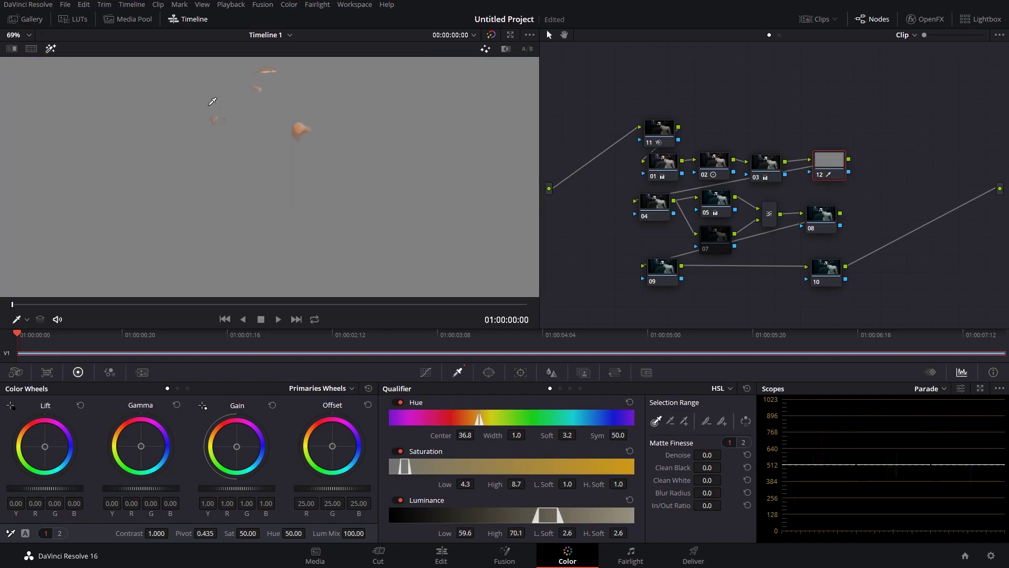
key("shift+z")
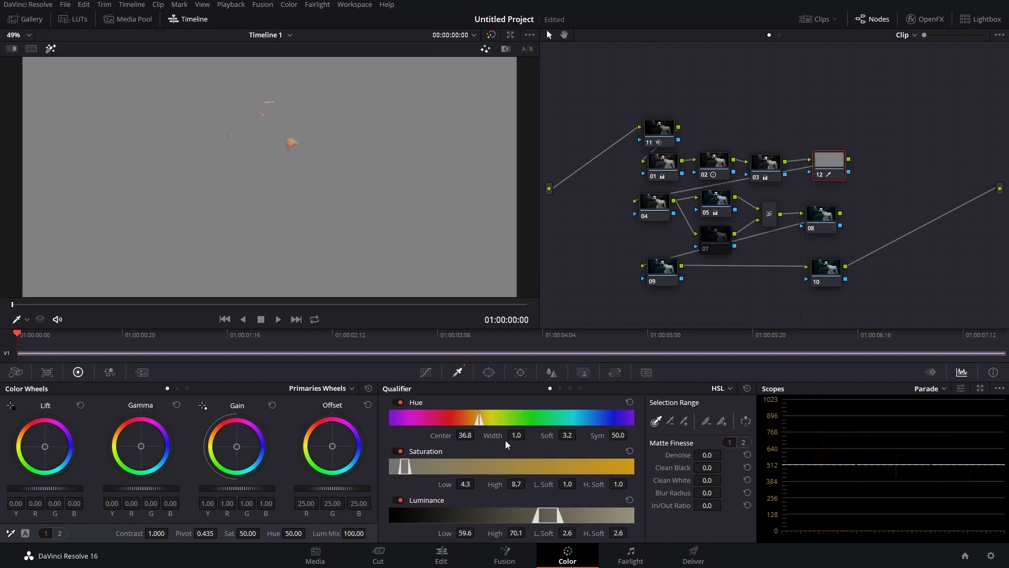
Step: Set hue centre 35.2 with wider width, saturation 1.3–22.6 softened, and soften luminance low edge
mouse_move(479, 419)
left_mouse_down()
mouse_move(467, 419)
mouse_move(471, 434)
mouse_move(557, 434)
left_mouse_up()
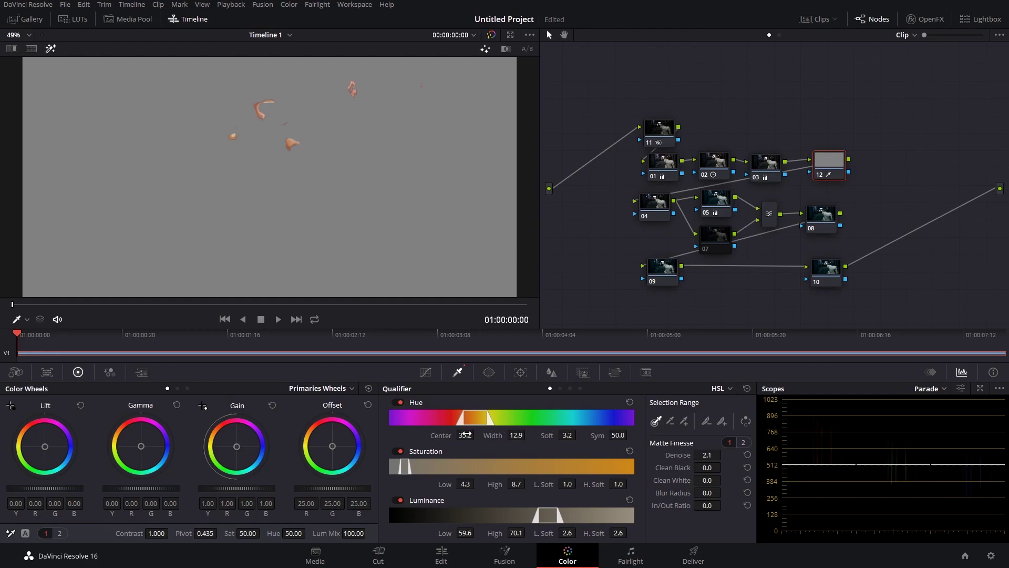
left_click_drag(489, 435, 500, 435)
left_click_drag(442, 485, 420, 485)
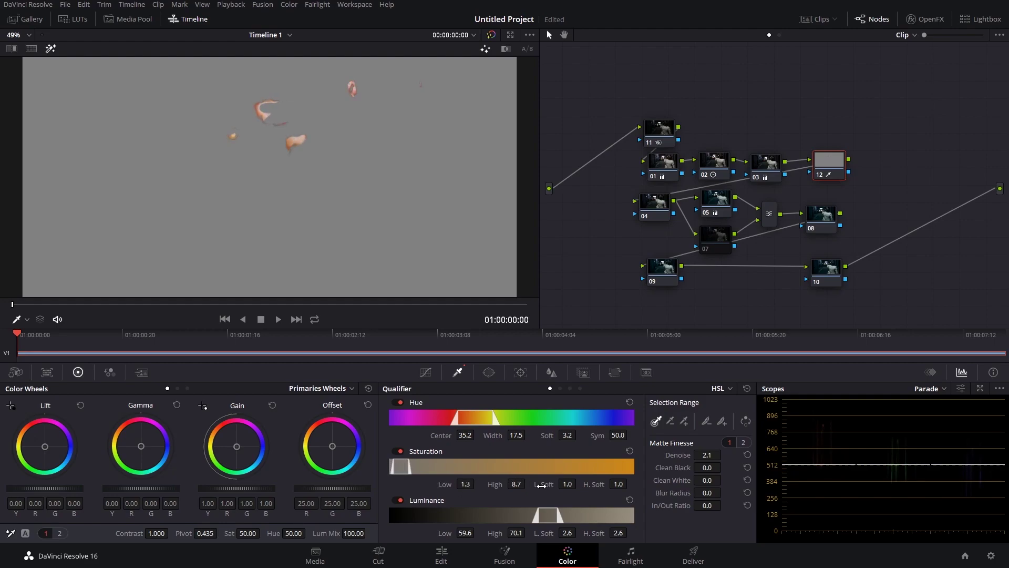
left_click_drag(541, 486, 610, 485)
left_click_drag(498, 486, 542, 485)
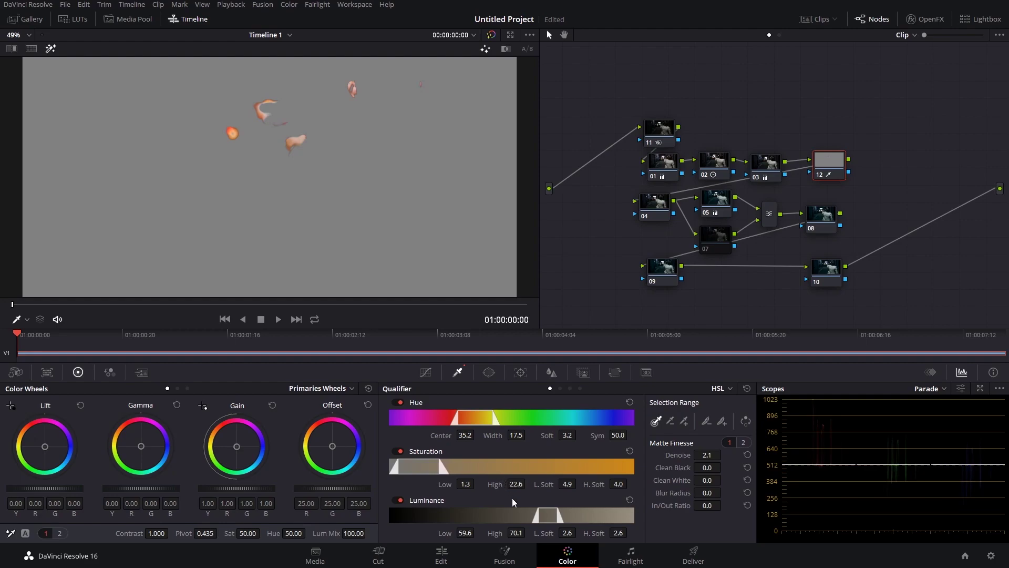
left_click_drag(566, 533, 599, 532)
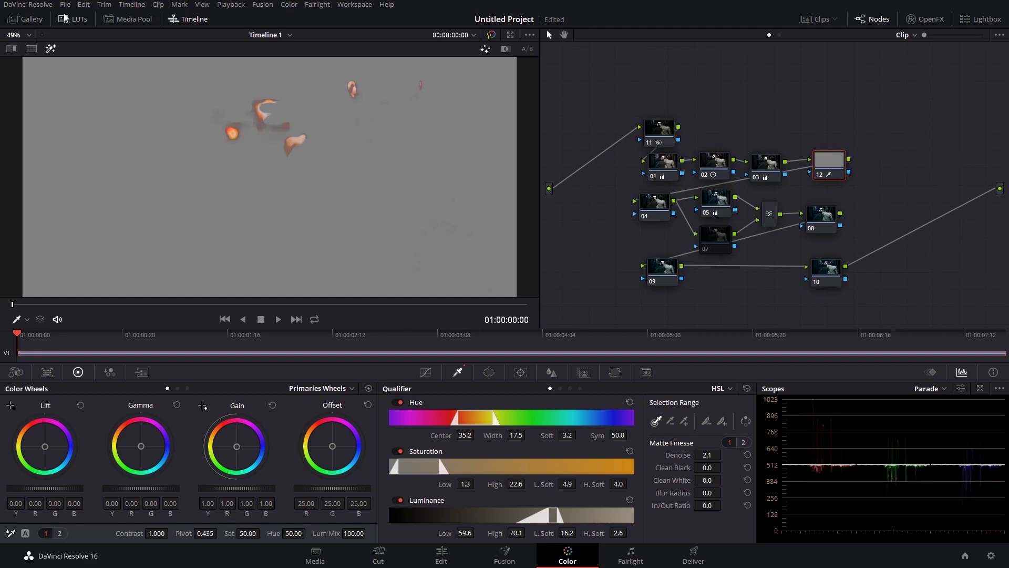
Step: Toggle the highlight matte to check the key, then turn Highlight off
left_click(52, 49)
left_click(52, 48)
left_click(52, 48)
left_click(52, 48)
left_click(52, 48)
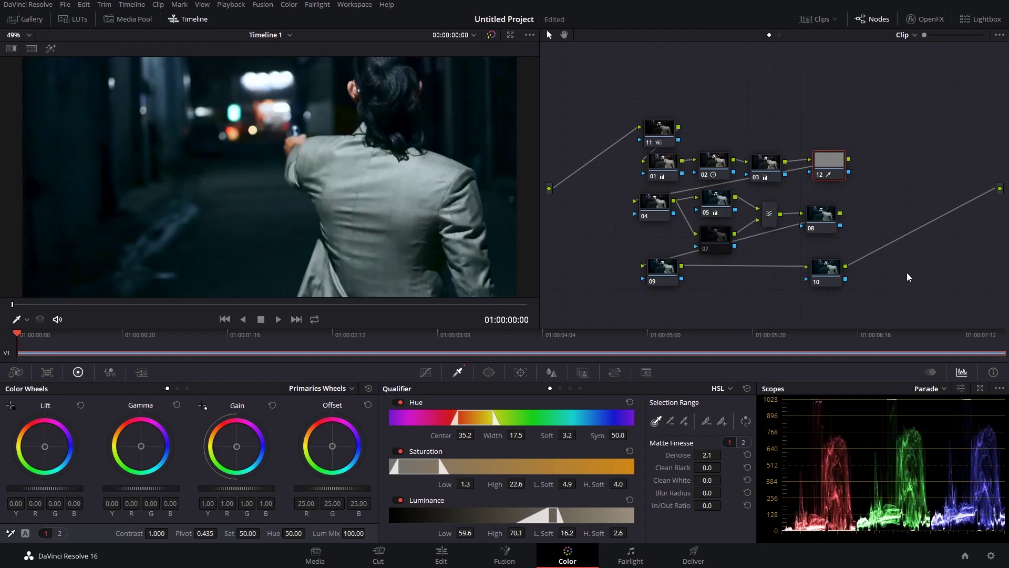
Step: Save the project, select node 07 and switch the scope to Vectorscope
key("ctrl+s")
left_click(707, 248)
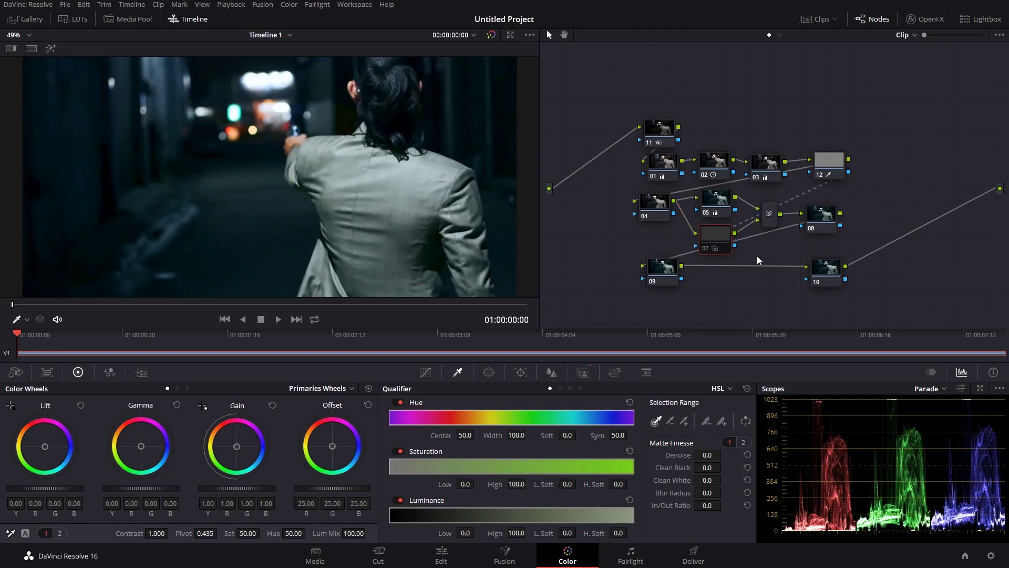
left_click(931, 388)
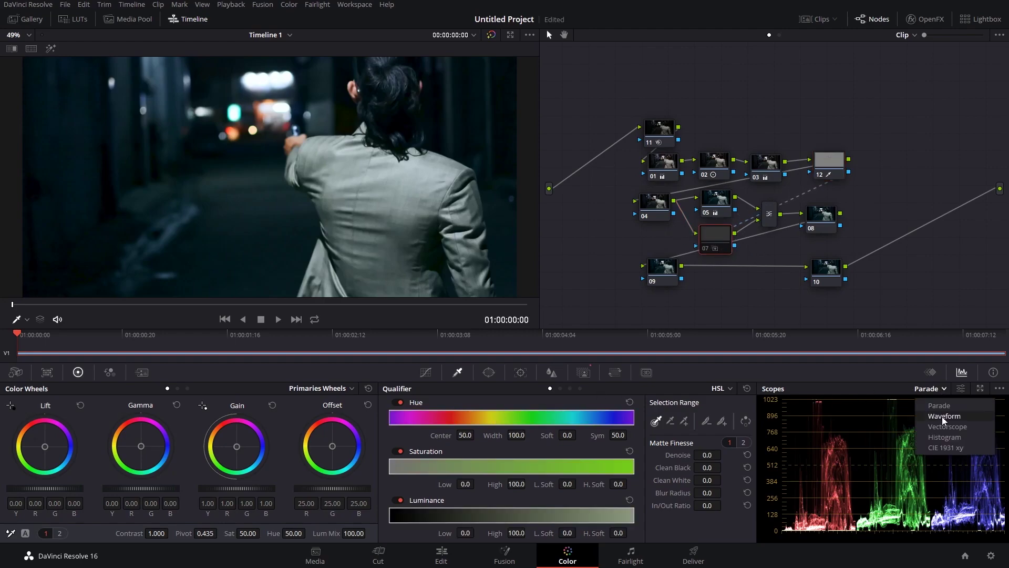
left_click(952, 426)
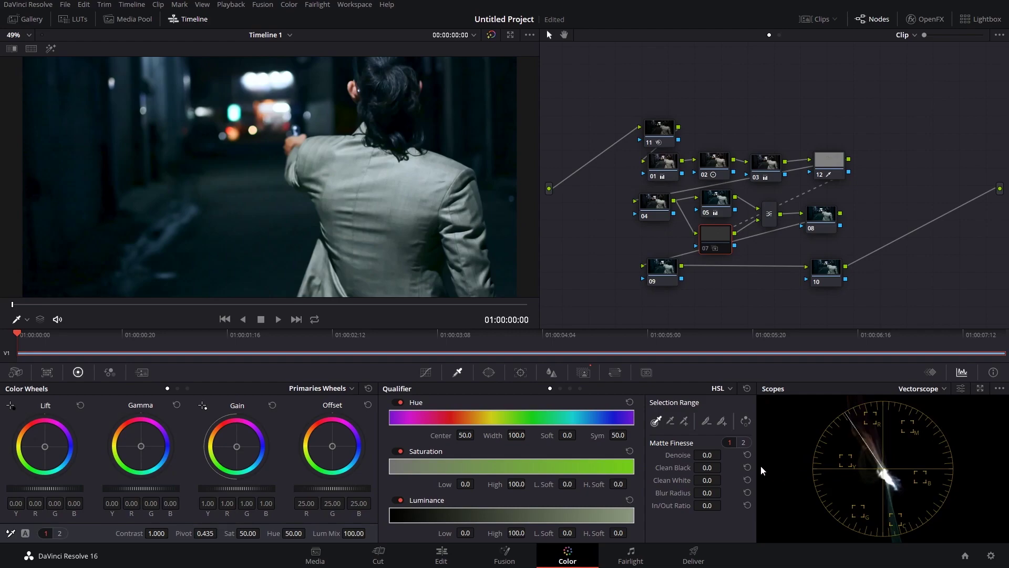
Step: Warm node 07's keyed area on Log wheels: shadow -0.22, midtone -0.11, highlight -0.28 blue
left_click(53, 50)
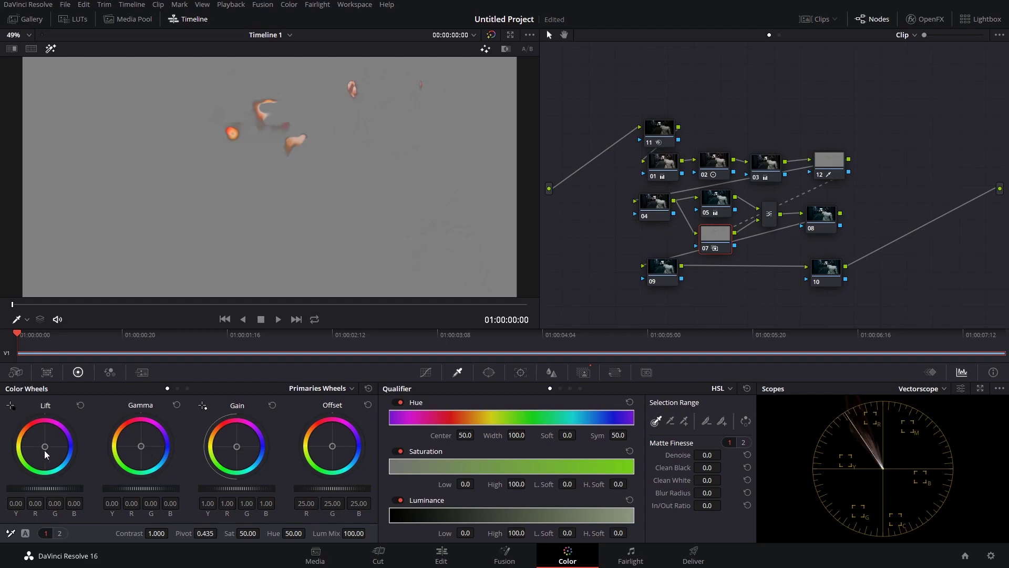
left_click(188, 388)
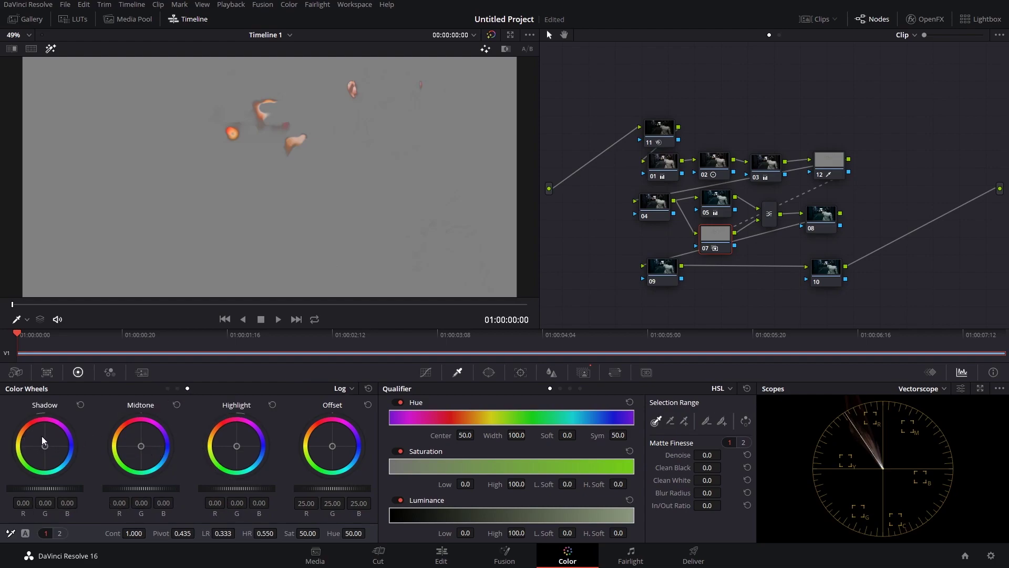
left_click_drag(42, 440, 40, 444)
mouse_move(142, 450)
left_mouse_down()
mouse_move(128, 440)
mouse_move(141, 444)
left_mouse_up()
left_click_drag(258, 446, 230, 448)
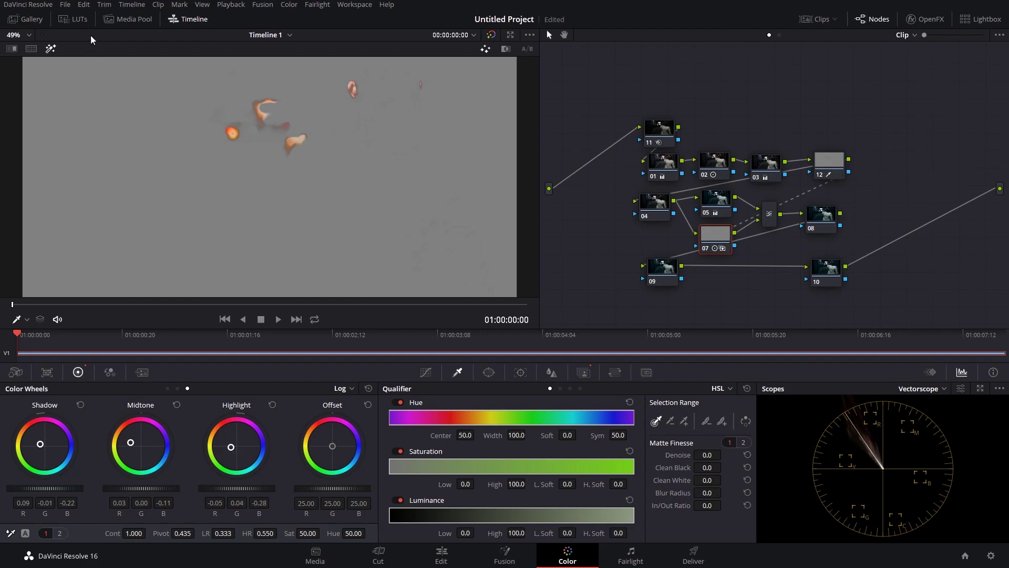
left_click(51, 48)
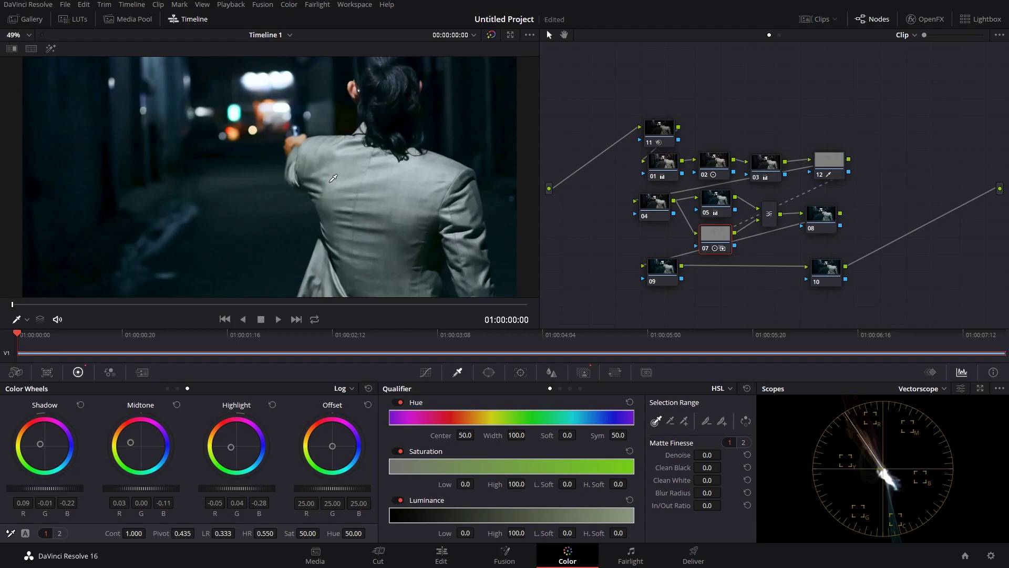
Step: On node 05's primary wheels, lower blue gain to 0.87 and add a slight gamma tint
left_click(663, 211)
left_click(707, 205)
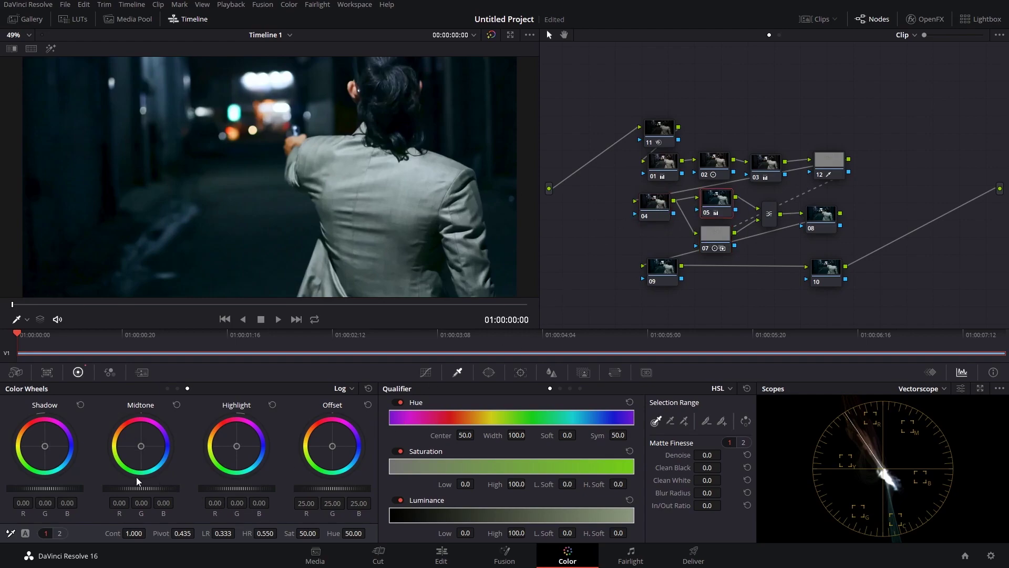
left_click(167, 388)
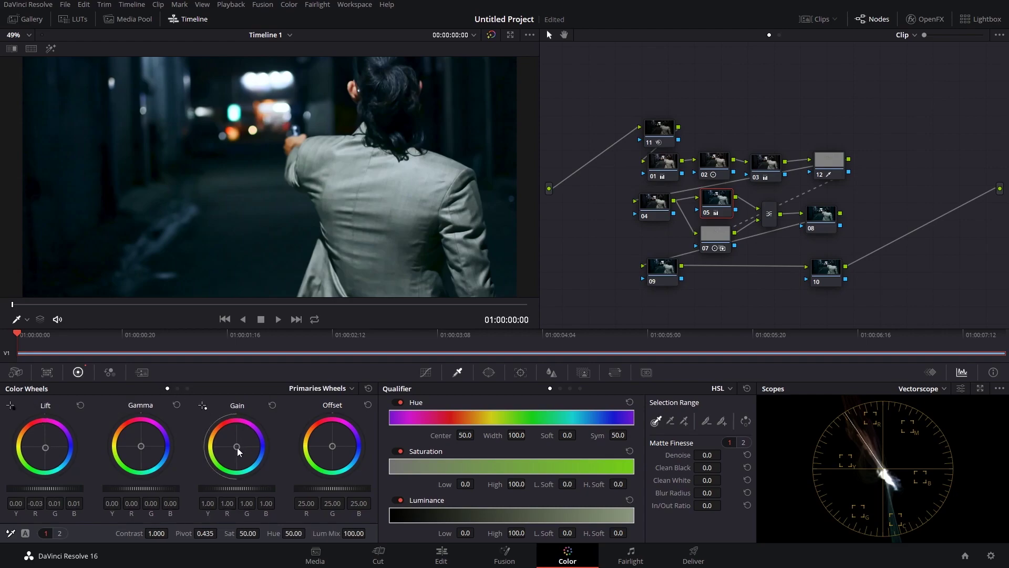
left_click_drag(240, 450, 234, 446)
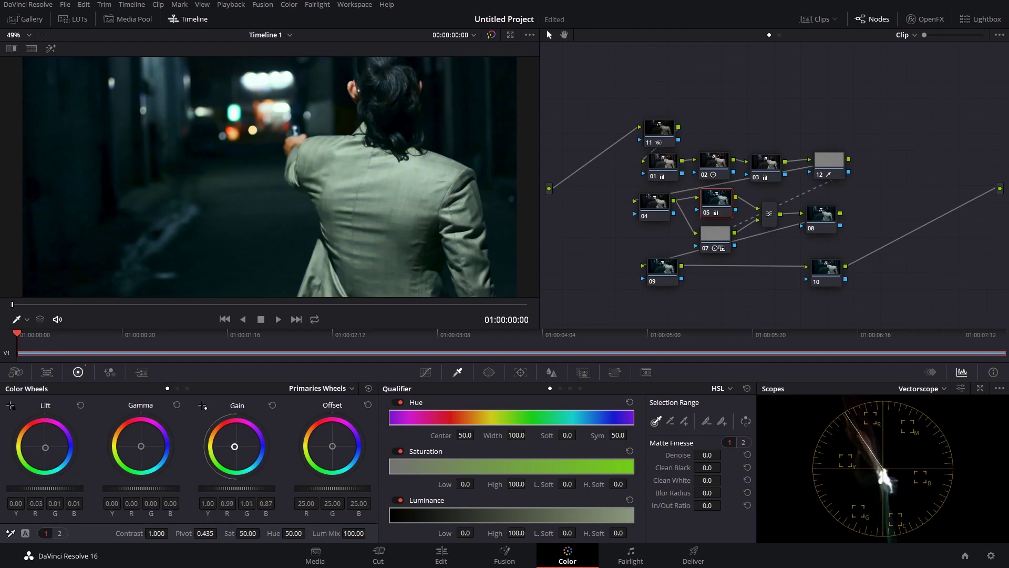
left_click_drag(141, 446, 141, 448)
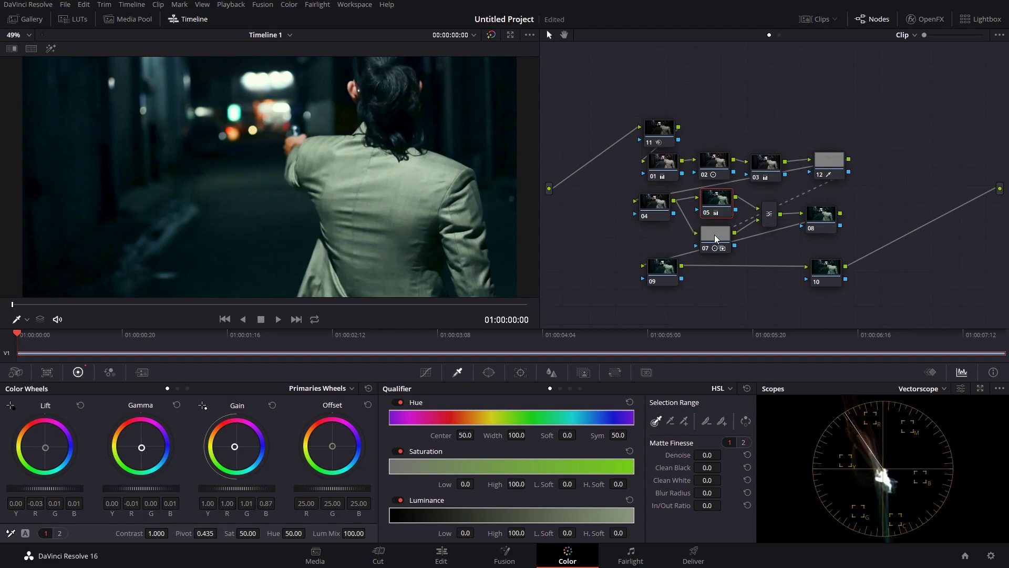
Step: Reduce node 08's blur radius from 0.50 to 0.40
left_click(829, 227)
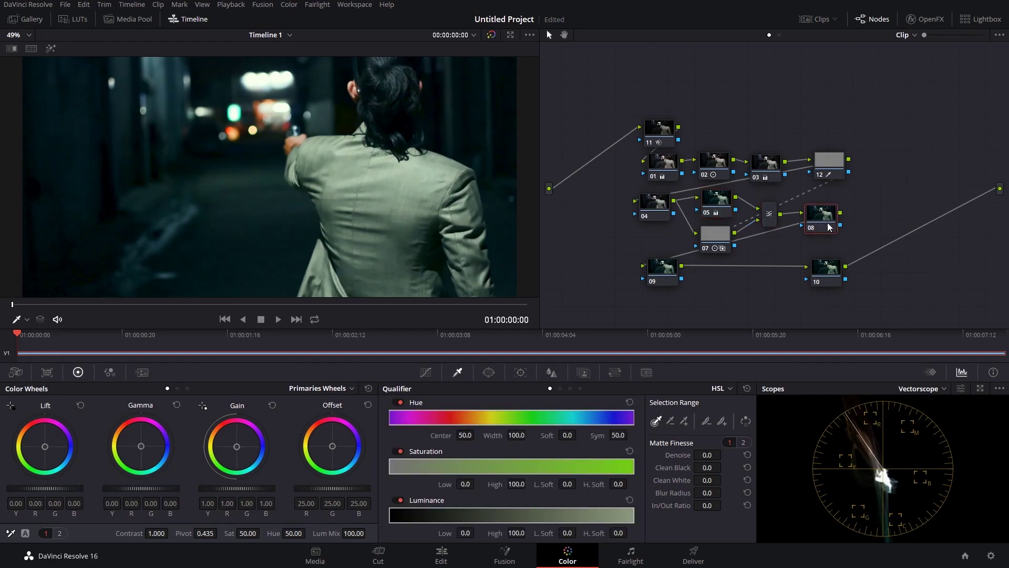
scroll(347, 125, "up", 2)
scroll(320, 153, "up", 1)
scroll(294, 179, "up", 1)
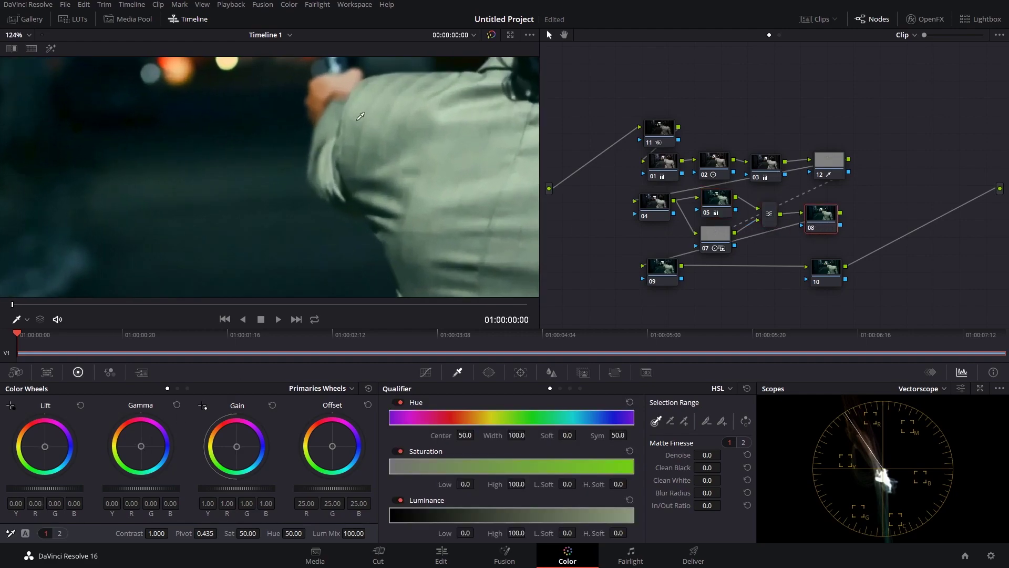
scroll(267, 207, "up", 2)
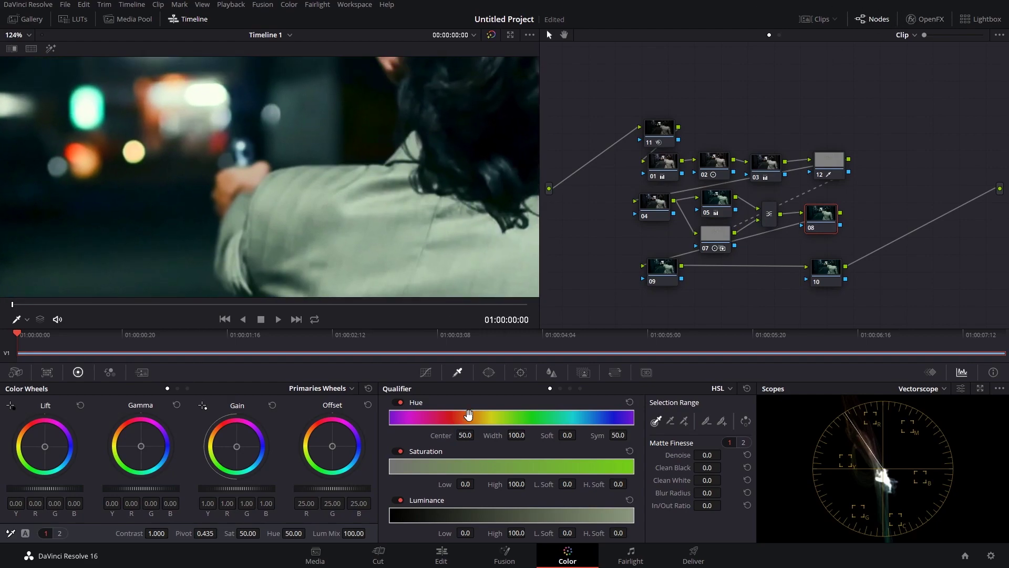
left_click(551, 372)
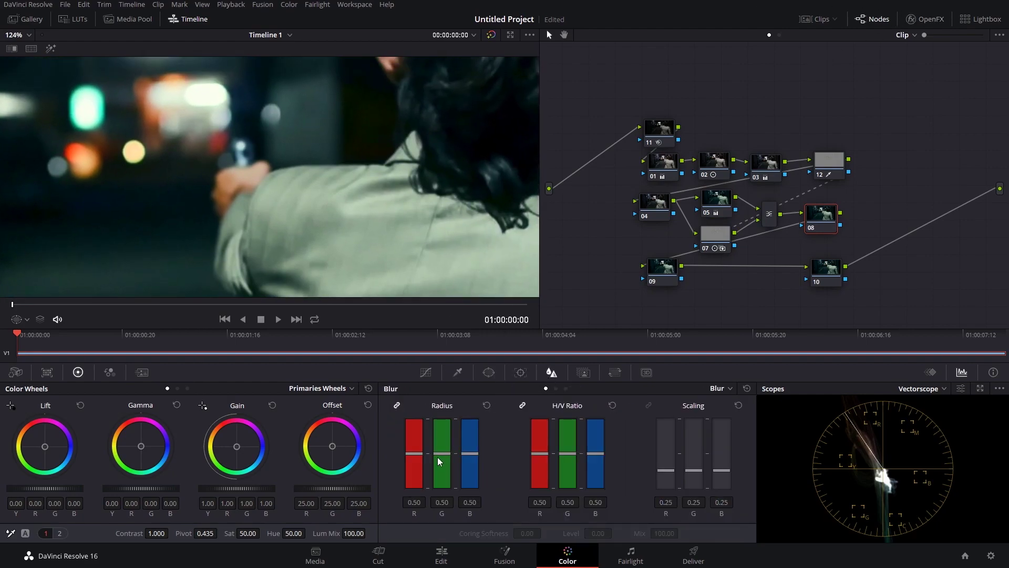
left_click_drag(438, 453, 439, 461)
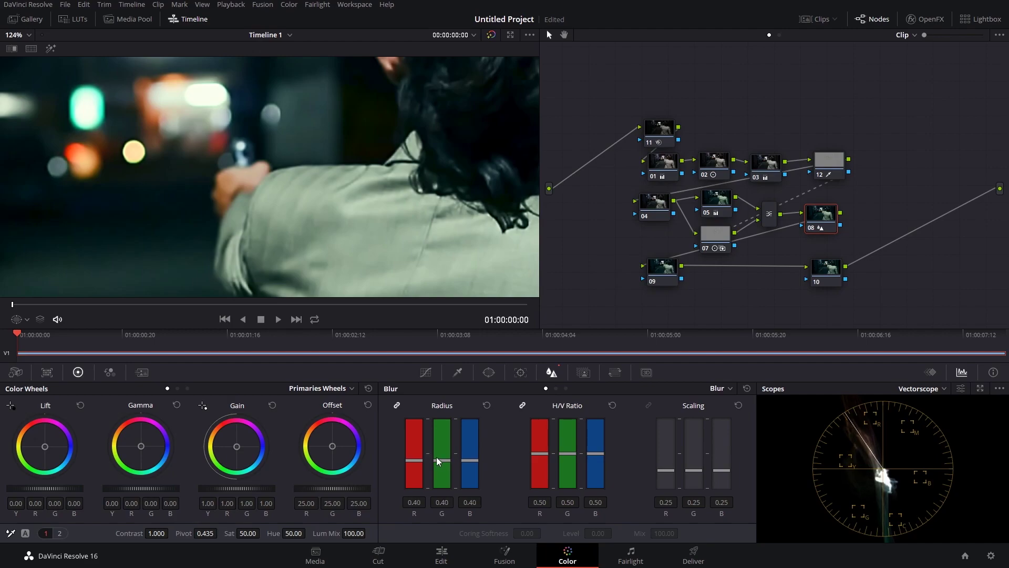
scroll(368, 171, "down", 3)
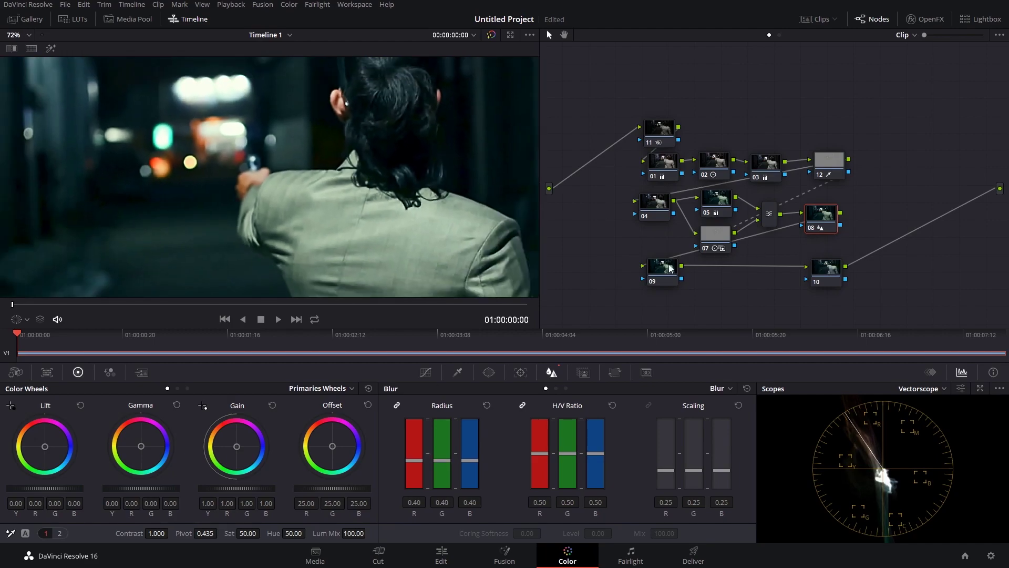
Step: Nudge node 09 slightly left in the node graph
left_click(664, 267)
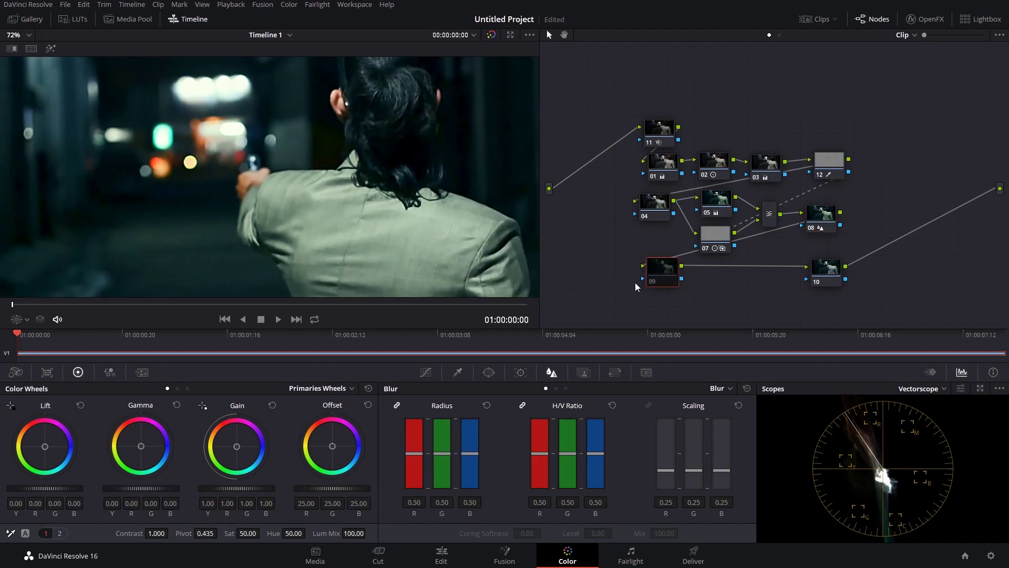
left_click_drag(660, 273, 650, 277)
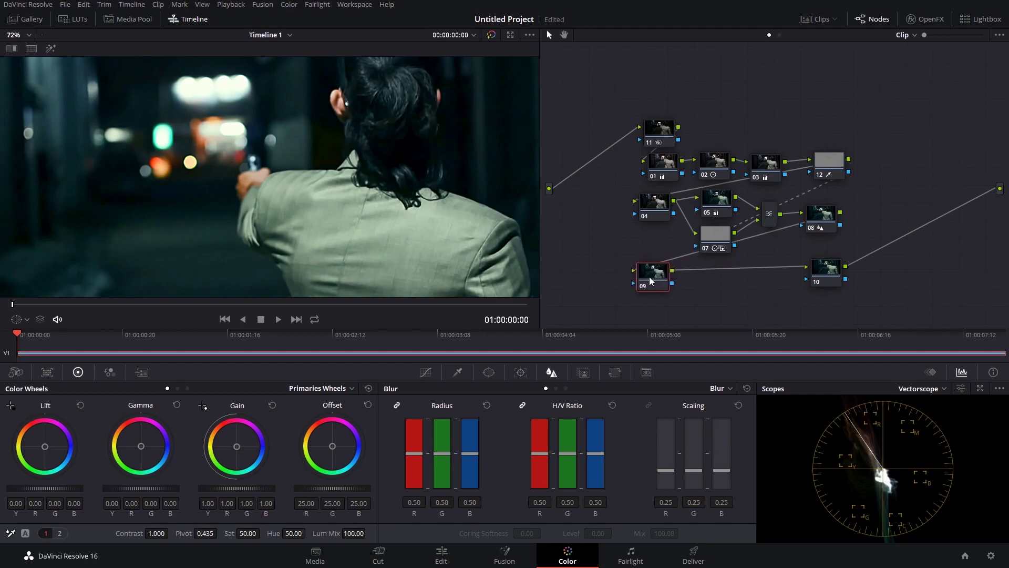
scroll(318, 137, "down", 3)
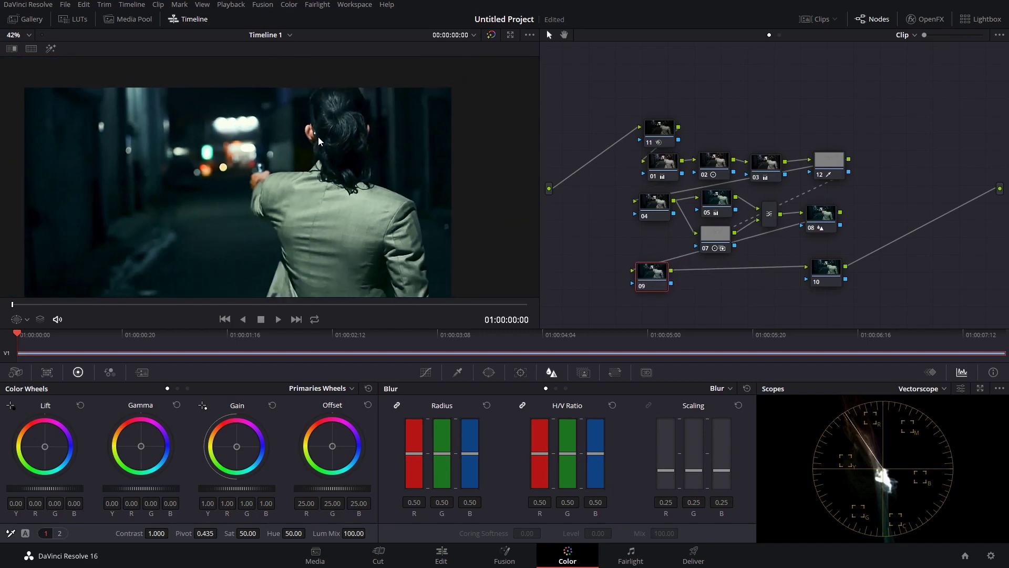
Step: Apply the Light Rays OpenFX effect to node 09
left_click(928, 19)
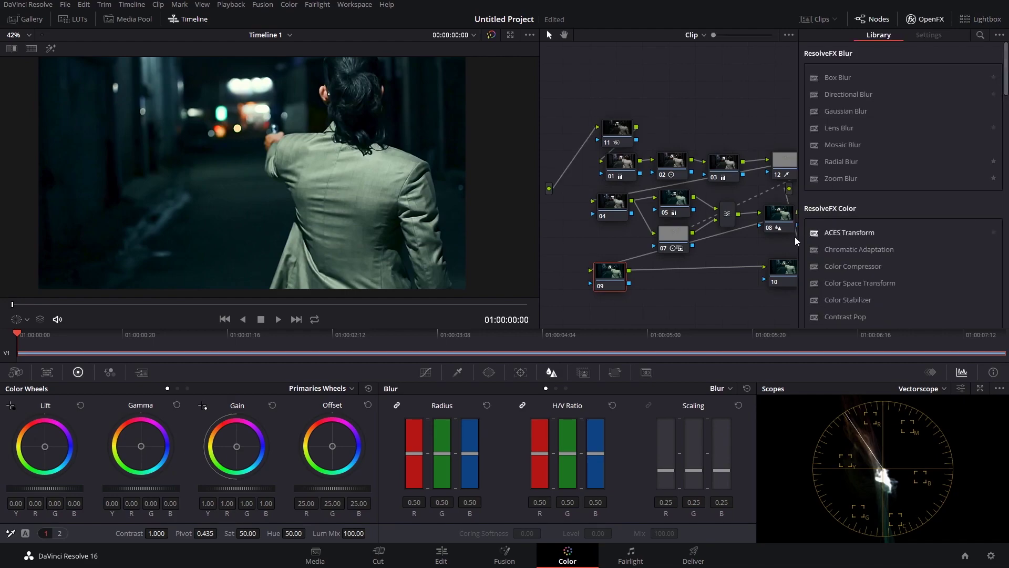
scroll(840, 236, "down", 3)
scroll(840, 236, "down", 3)
scroll(844, 215, "down", 2)
scroll(844, 216, "up", 2)
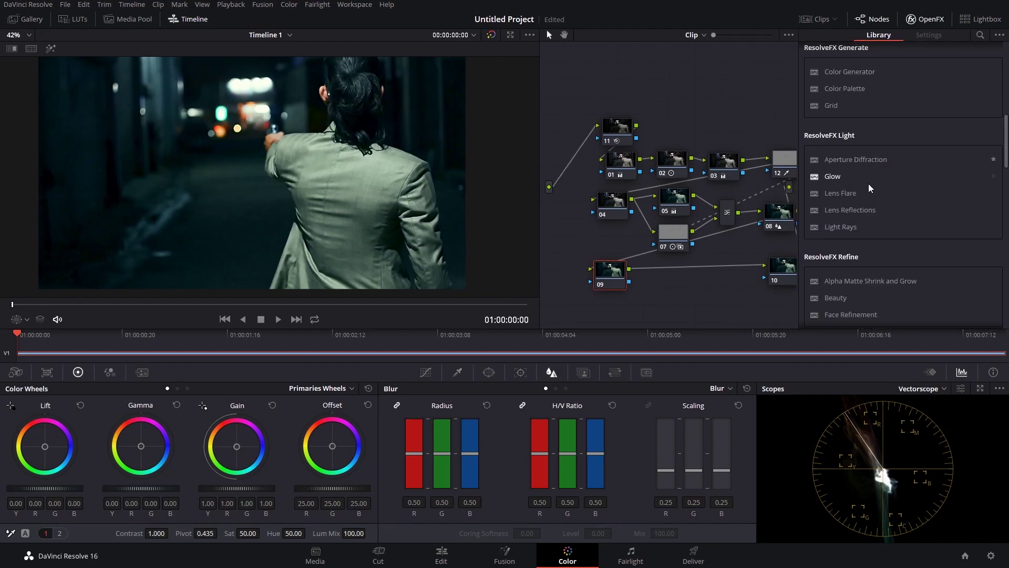
left_click_drag(850, 229, 620, 272)
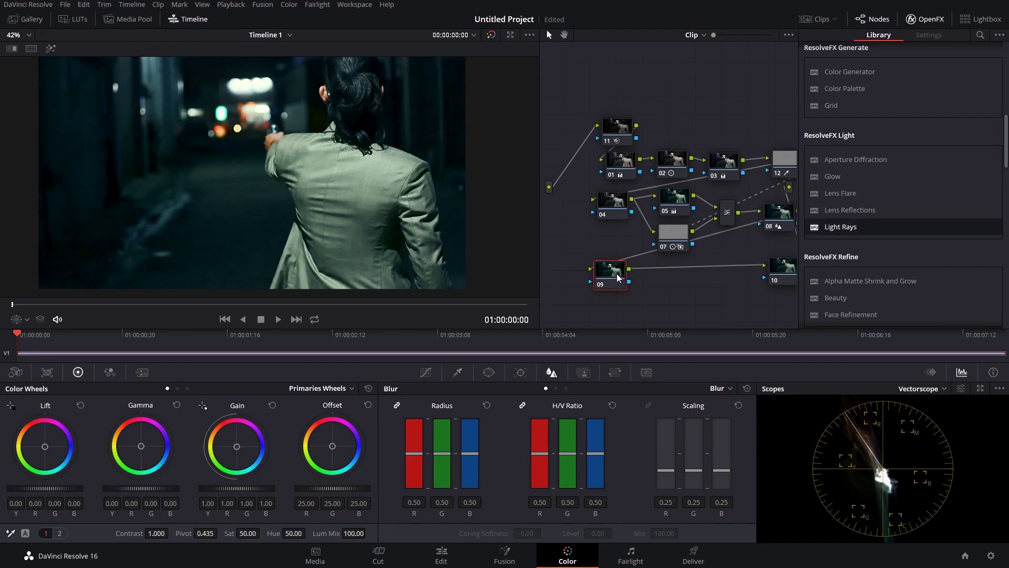
Step: Set ray direction At An Angle, angle -88.2, length 0.623 and soften 0
left_click(907, 153)
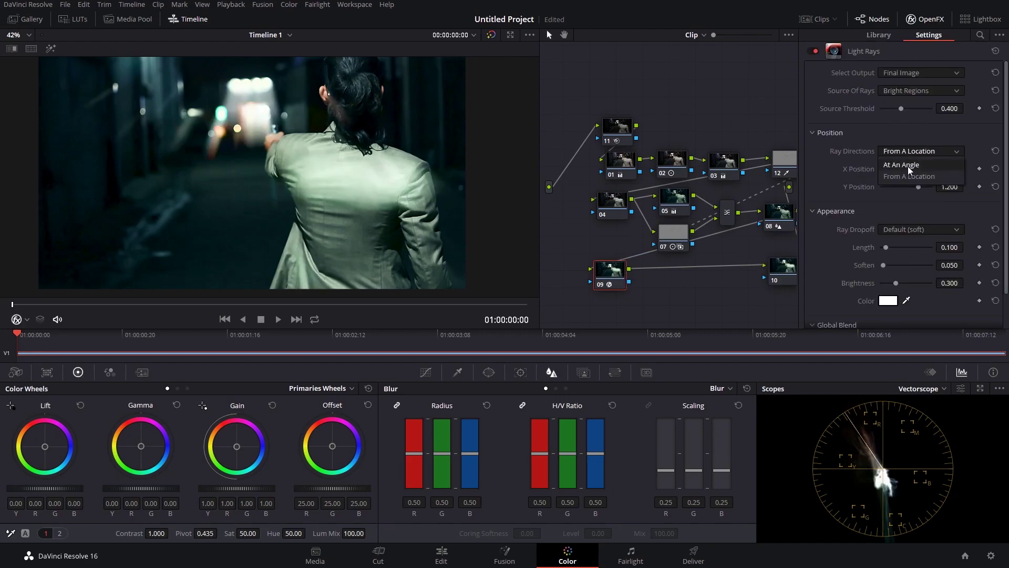
left_click(908, 166)
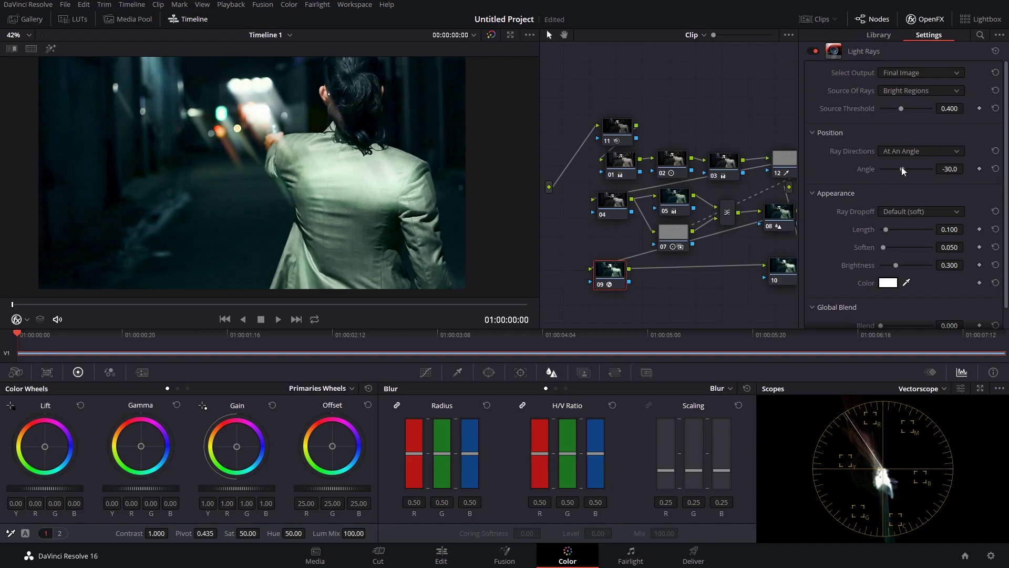
left_click_drag(902, 169, 893, 180)
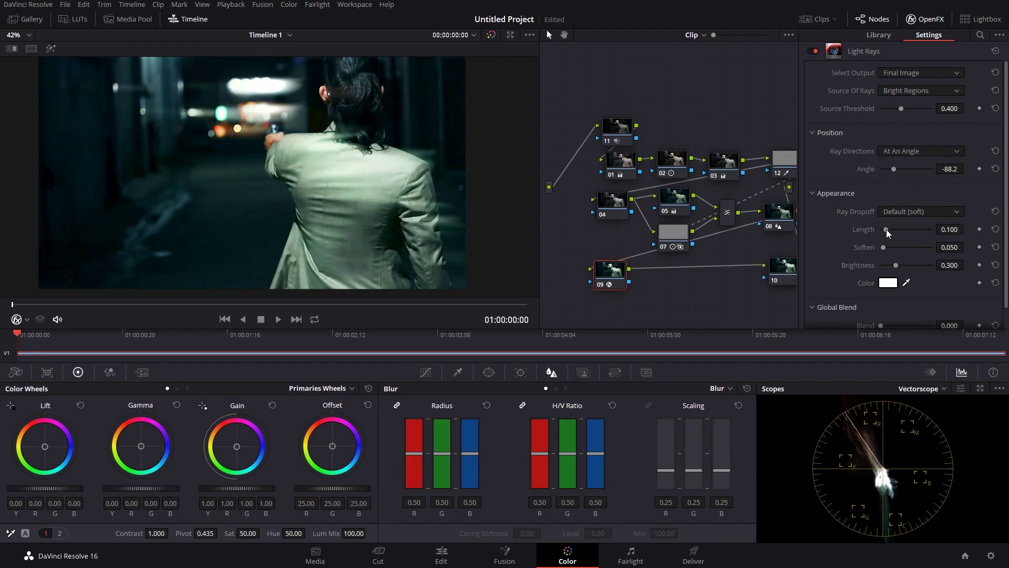
left_click_drag(888, 234, 912, 231)
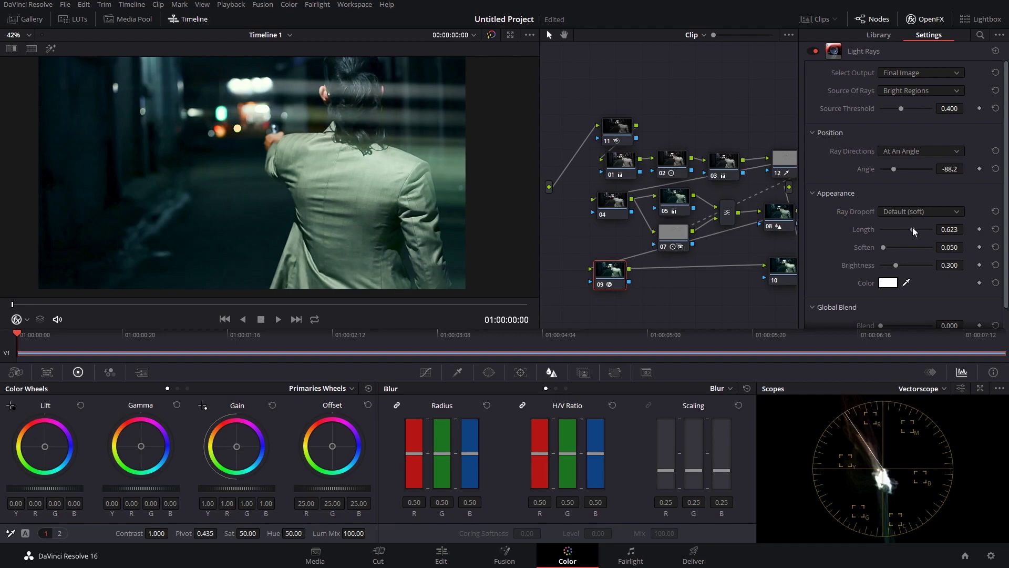
left_click_drag(884, 248, 878, 249)
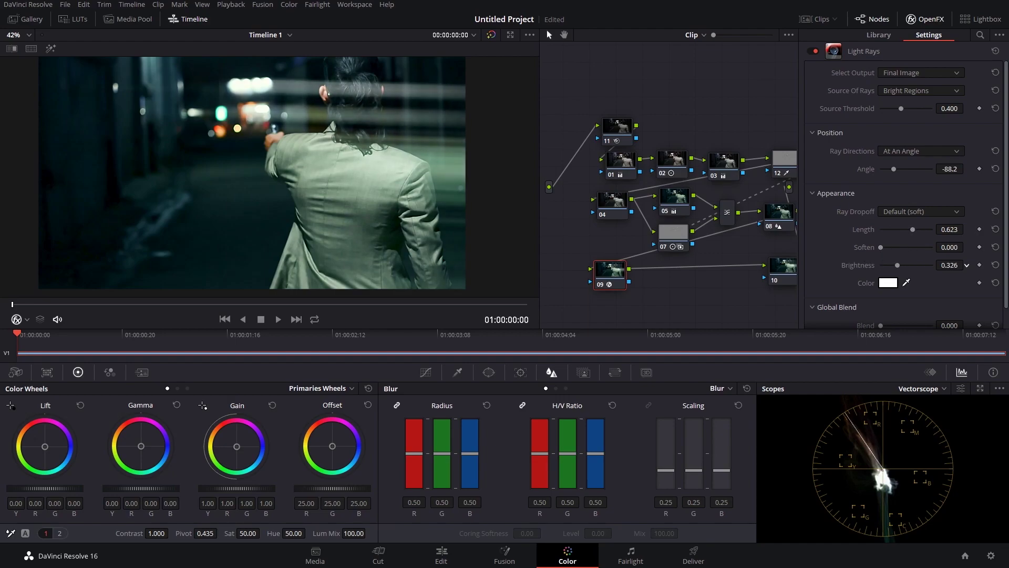
scroll(967, 265, "down", 5)
Step: Tint the light rays warm peach #ffa581
left_click(888, 284)
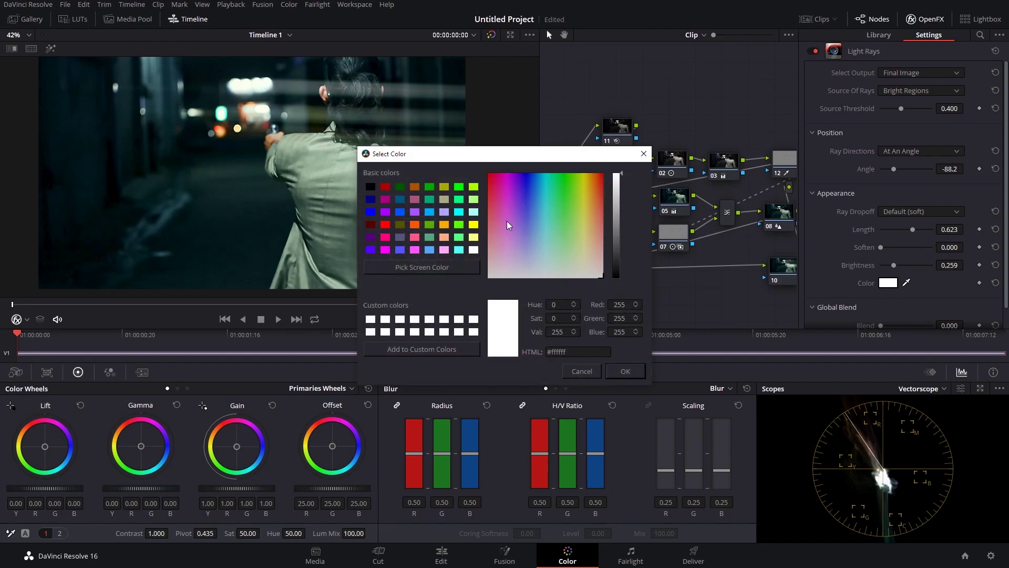
left_click_drag(509, 226, 536, 178)
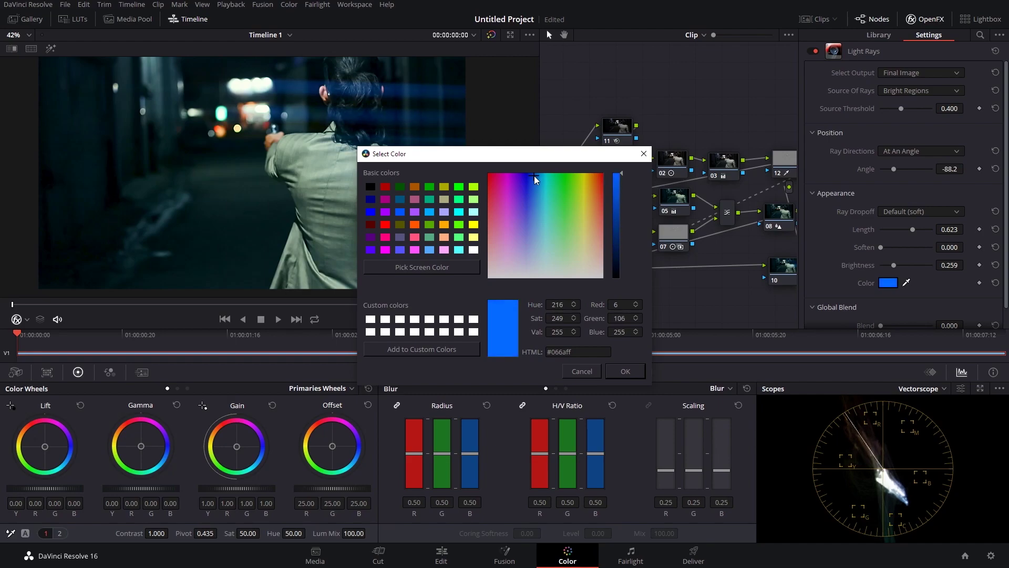
mouse_move(536, 178)
left_mouse_down()
mouse_move(595, 177)
mouse_move(583, 184)
mouse_move(591, 187)
left_mouse_up()
left_click_drag(590, 195, 597, 226)
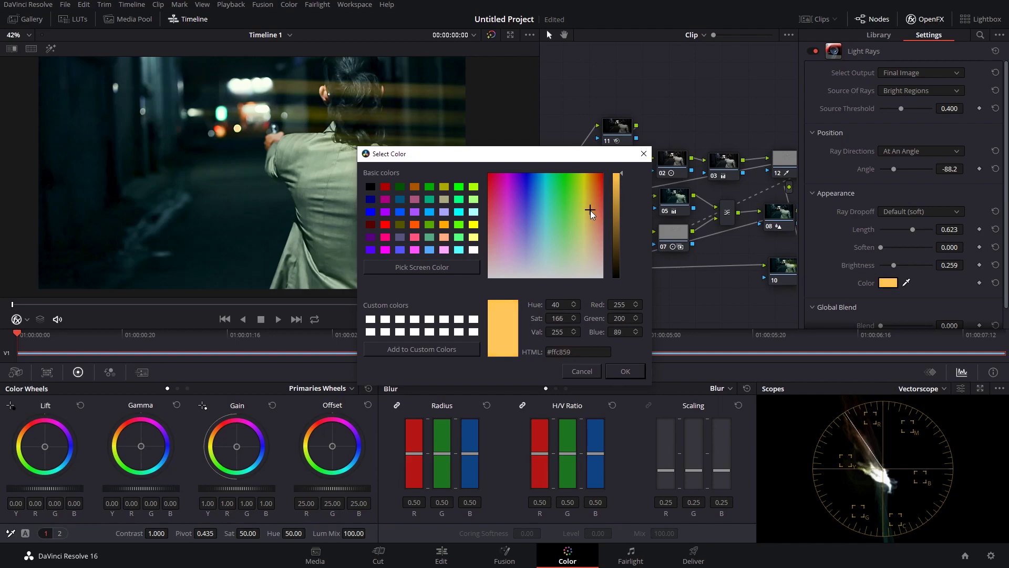
left_click(626, 371)
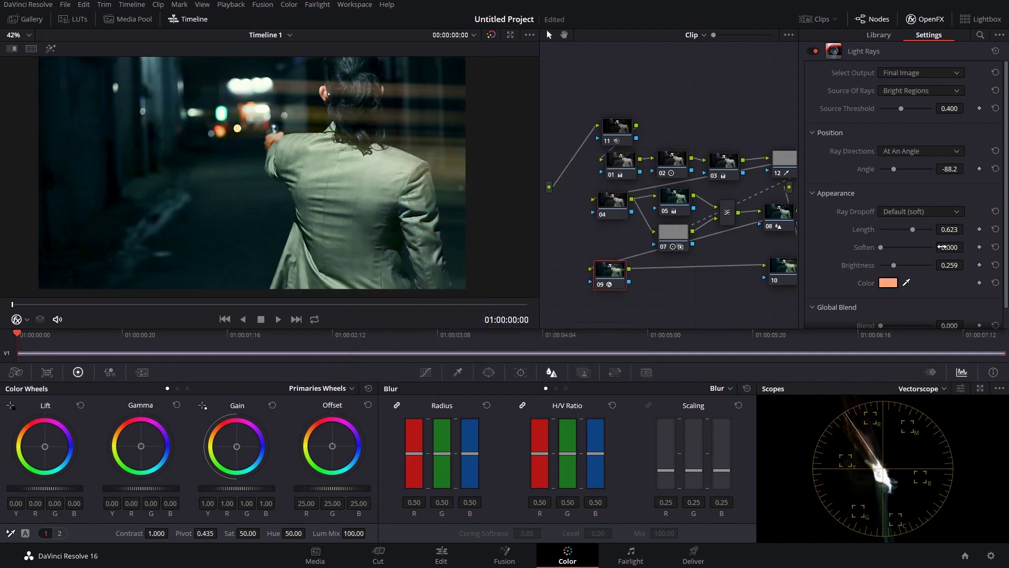
Step: Soften the rays to 0.334 and move node 10 beside node 09
left_click_drag(943, 247, 966, 247)
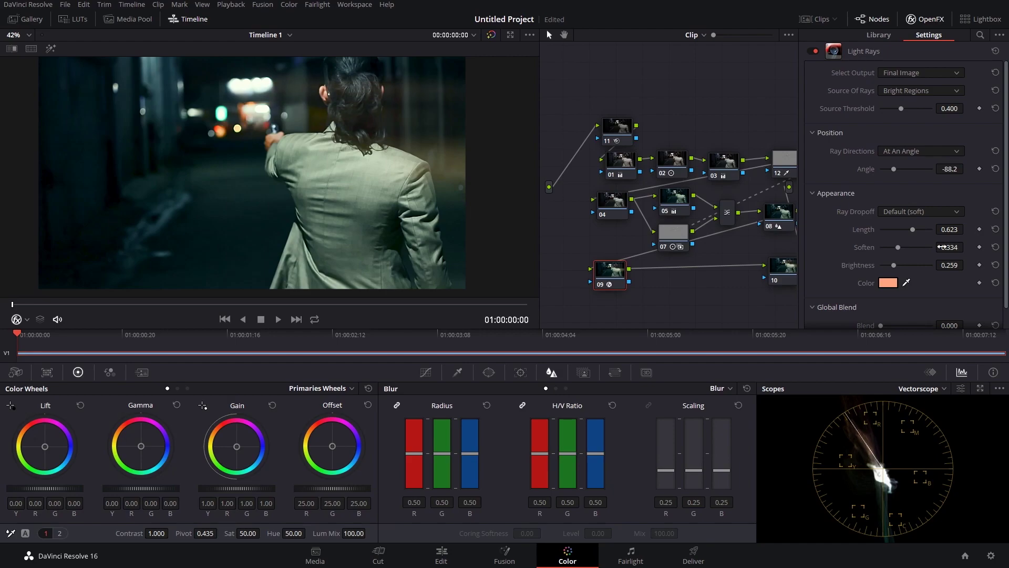
scroll(272, 180, "down", 1)
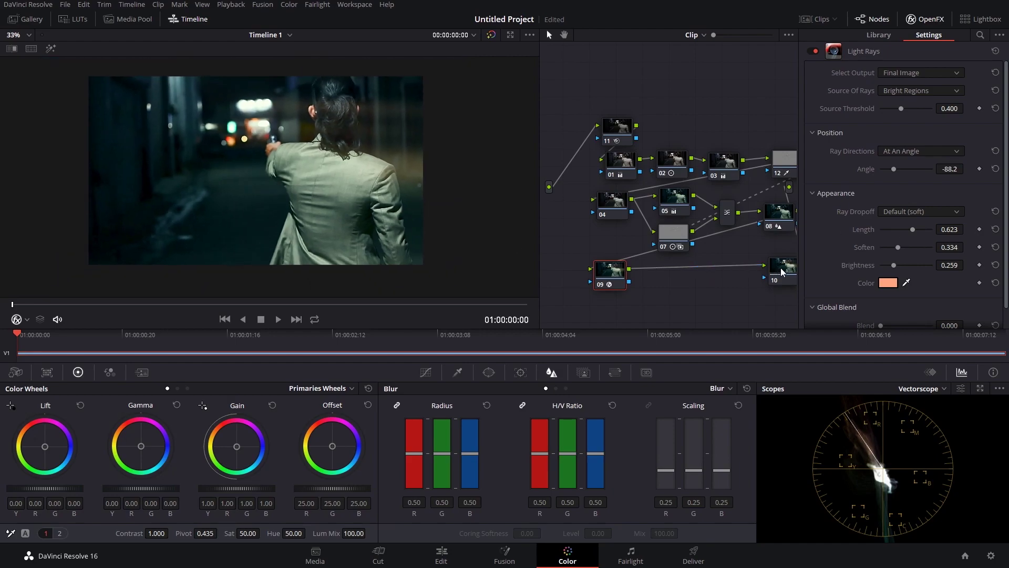
left_click_drag(782, 272, 698, 274)
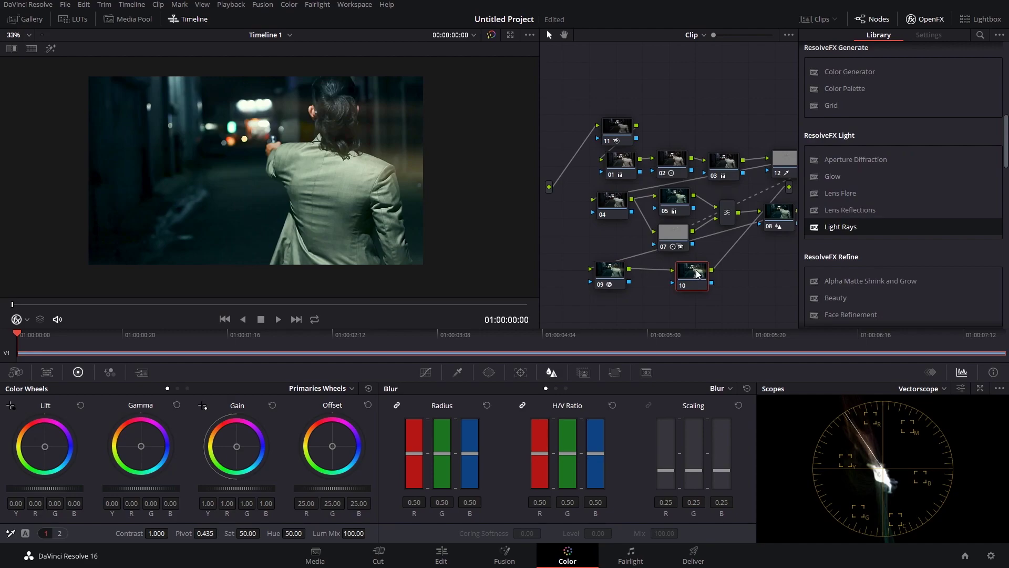
Step: Add a circular window to node 10 and stretch it into a large, wide ellipse
left_click(489, 373)
left_click(402, 441)
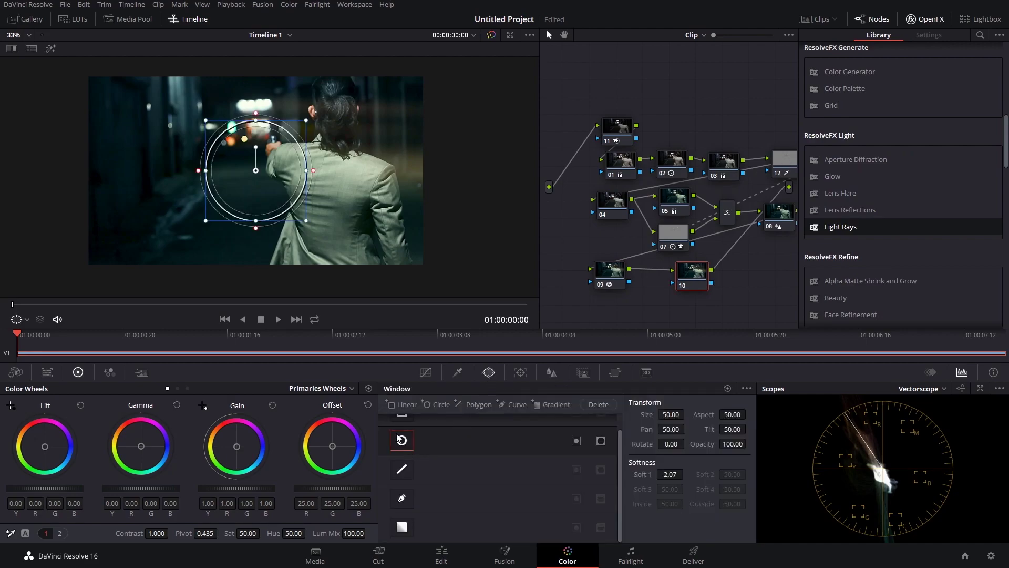
left_click_drag(334, 170, 443, 170)
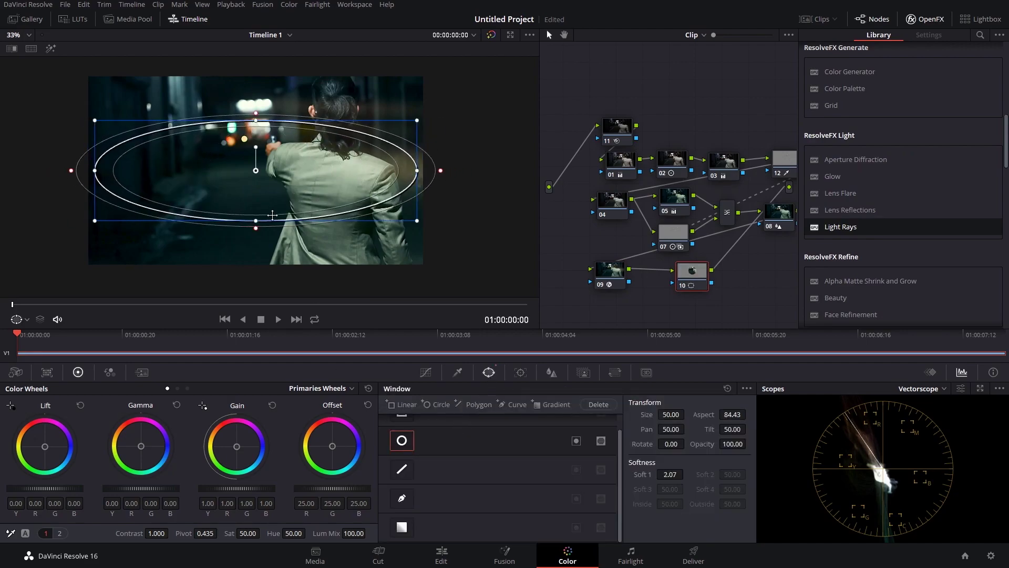
mouse_move(256, 225)
left_mouse_down()
mouse_move(256, 254)
mouse_move(341, 182)
left_mouse_up()
Step: Enable the window, set softness 7.03, enlarge it, and settle gain at 0.89
left_click_drag(232, 489, 200, 489)
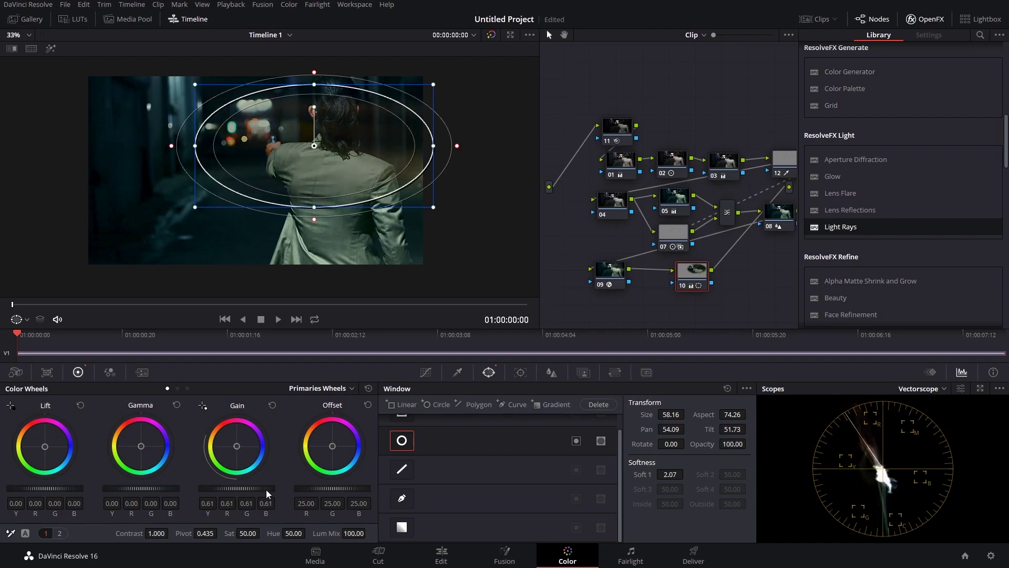
left_click(576, 440)
left_click_drag(671, 472, 699, 471)
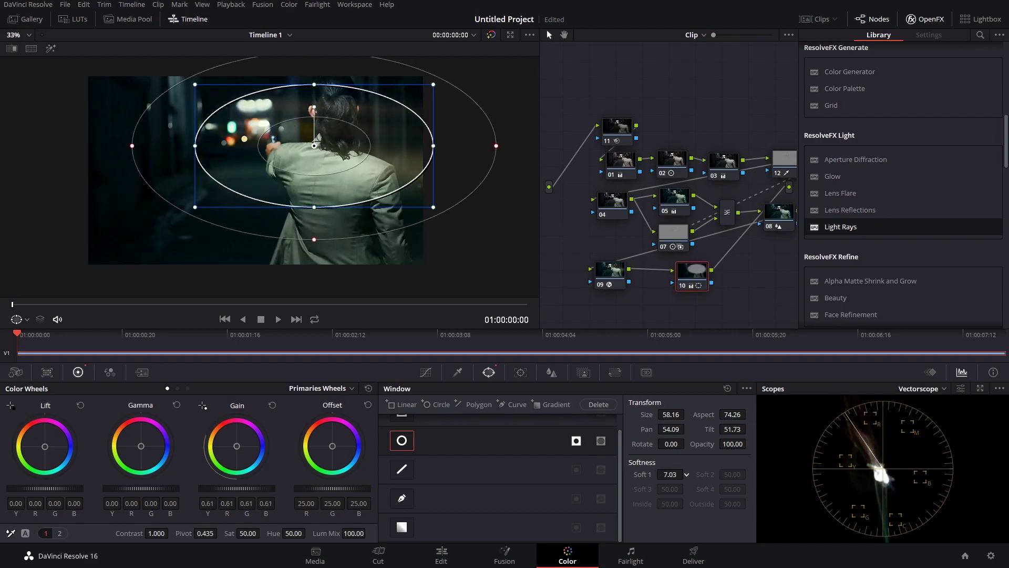
left_click_drag(199, 211, 158, 231)
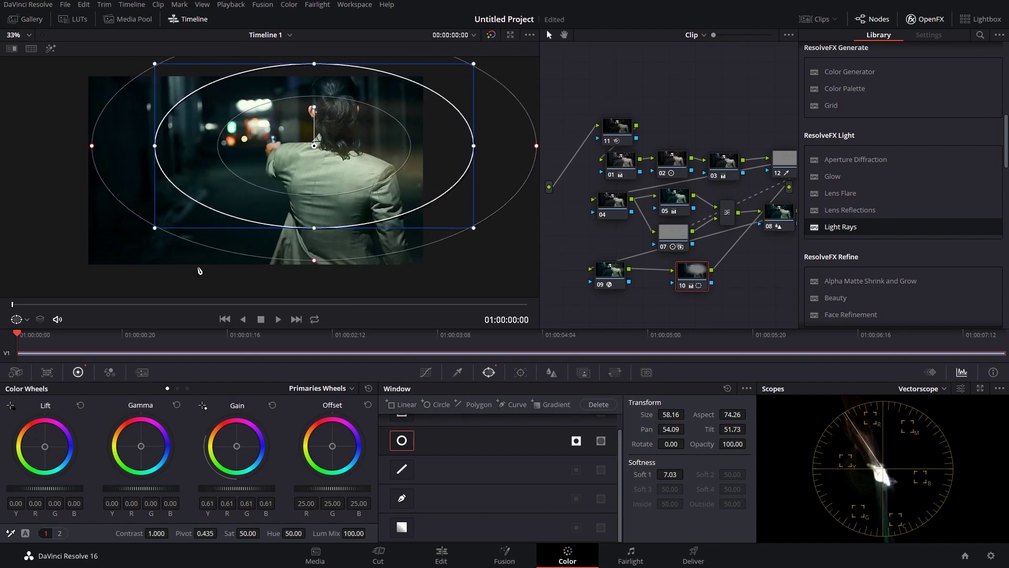
left_click_drag(232, 487, 251, 488)
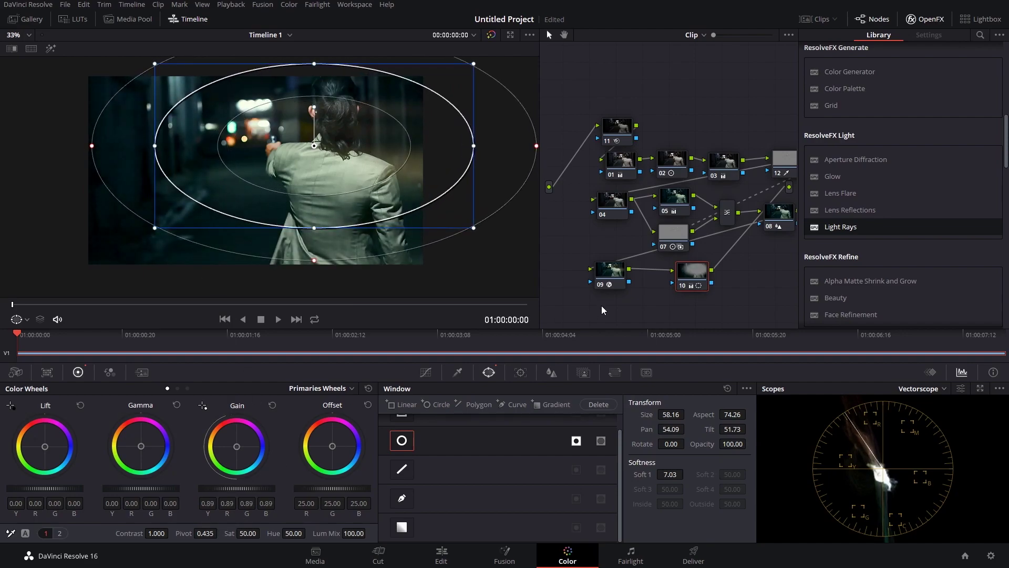
Step: Add serial node 13 after node 10 and apply Film Grain to it
key("alt+s")
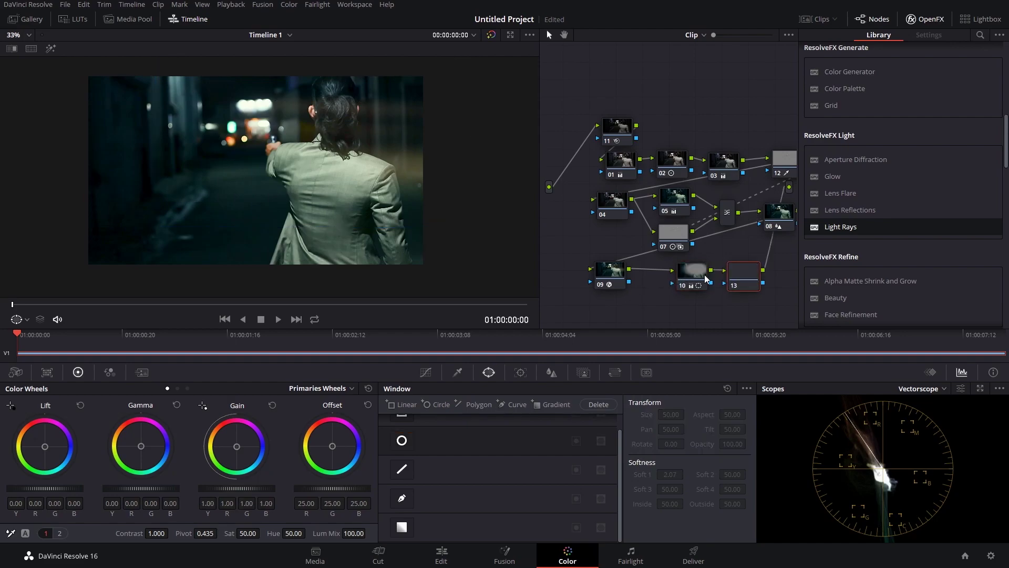
scroll(215, 152, "up", 1)
scroll(215, 152, "up", 2)
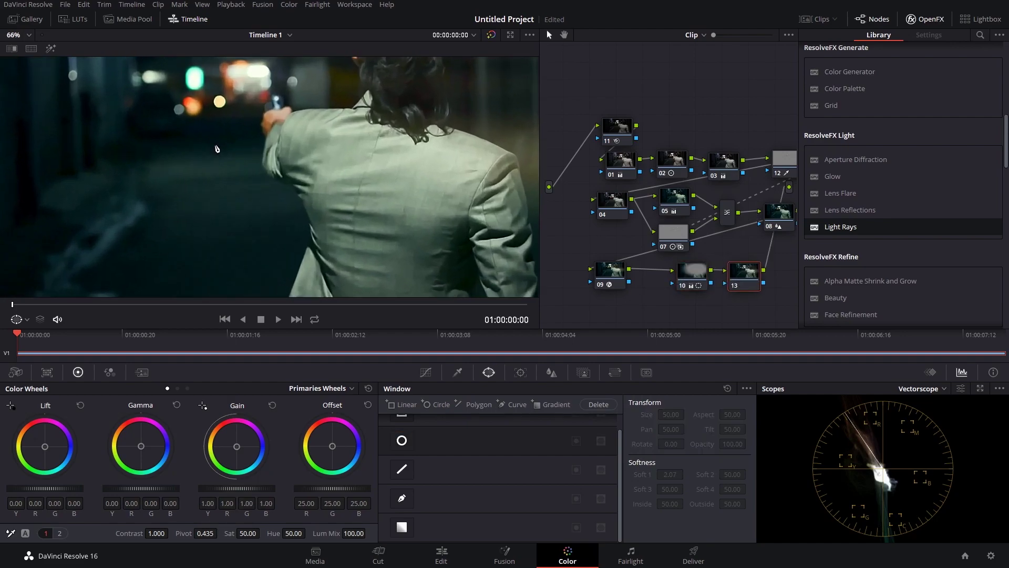
scroll(215, 152, "up", 2)
scroll(872, 234, "down", 5)
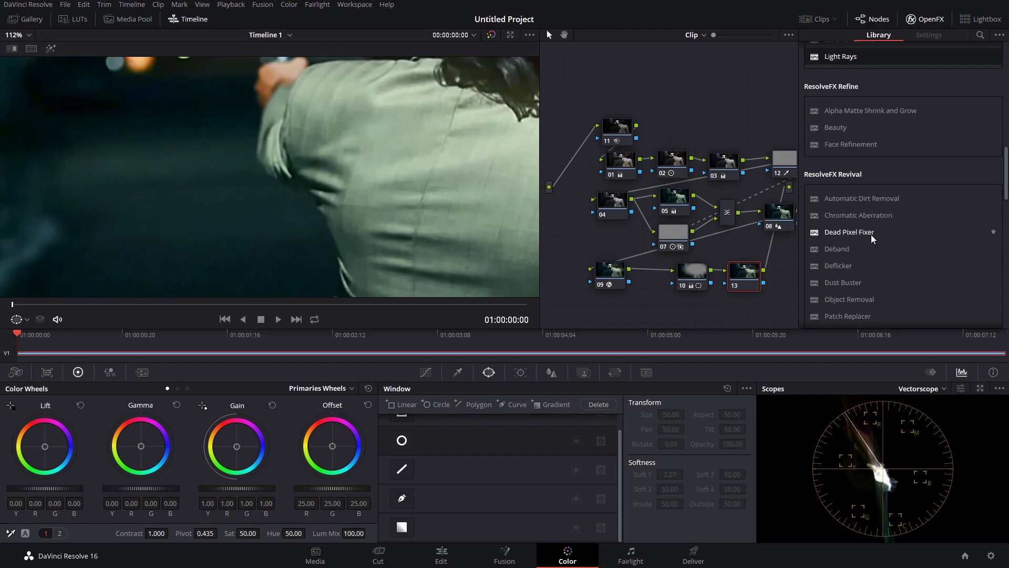
scroll(871, 233, "down", 5)
scroll(871, 233, "down", 4)
scroll(870, 233, "down", 2)
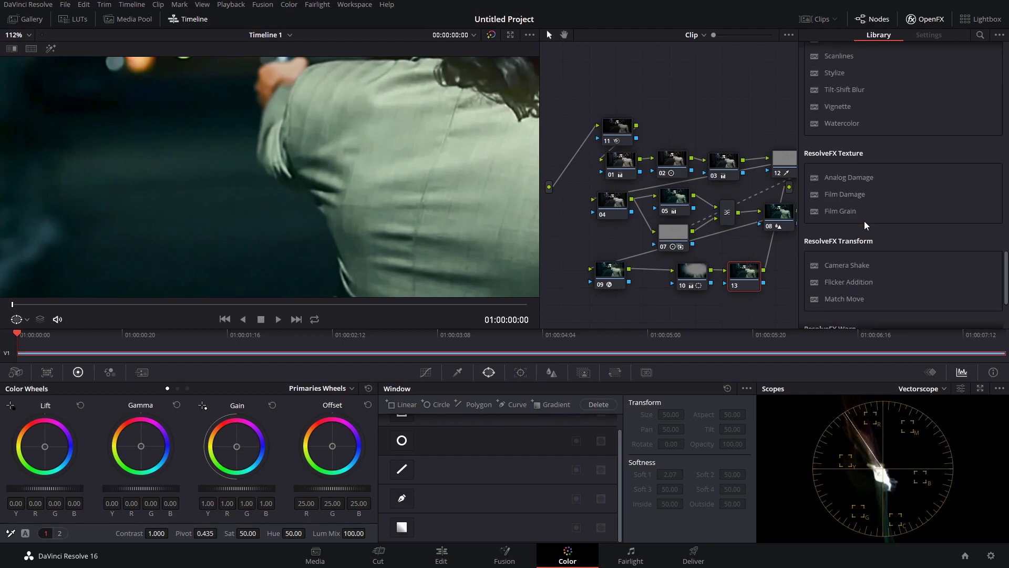
left_click_drag(864, 210, 751, 272)
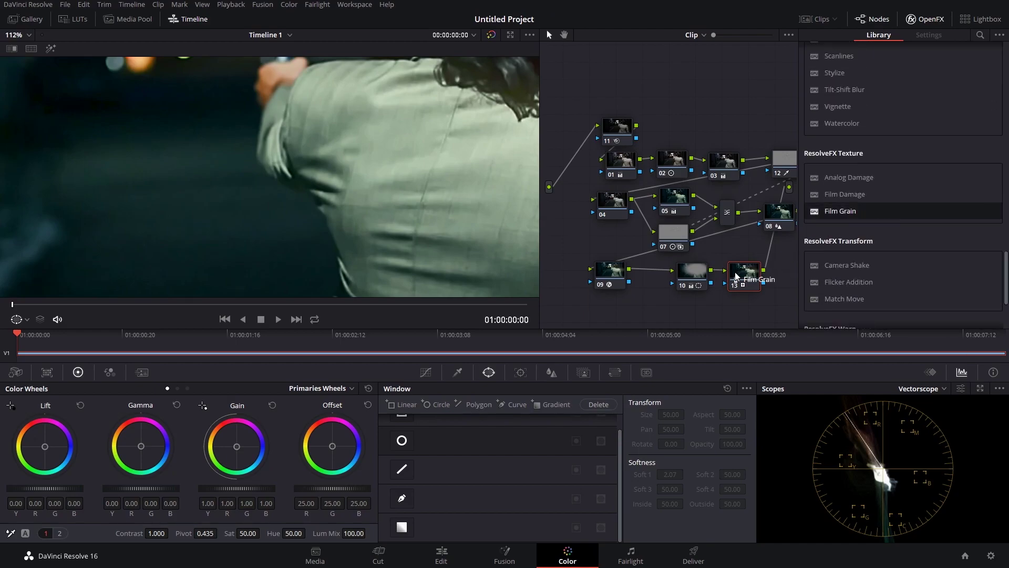
Step: Choose the 35mm 400T film grain preset
scroll(182, 167, "up", 2)
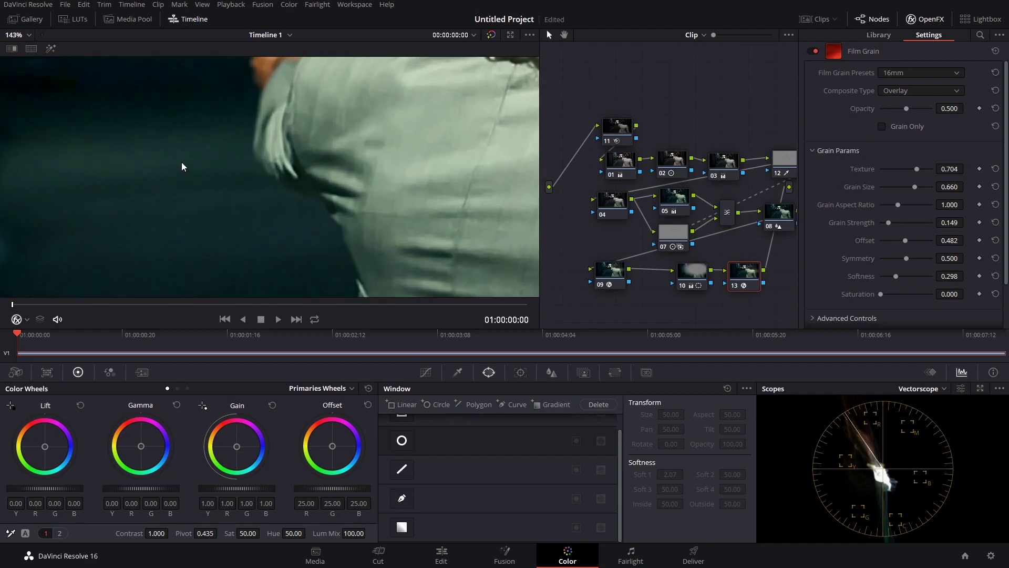
left_click(932, 72)
scroll(922, 156, "down", 3)
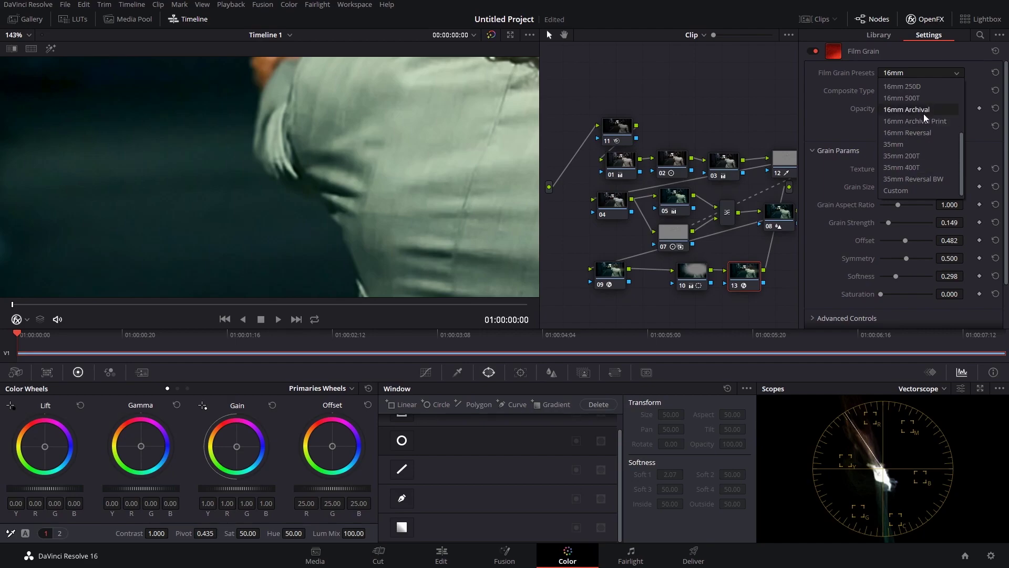
left_click(919, 166)
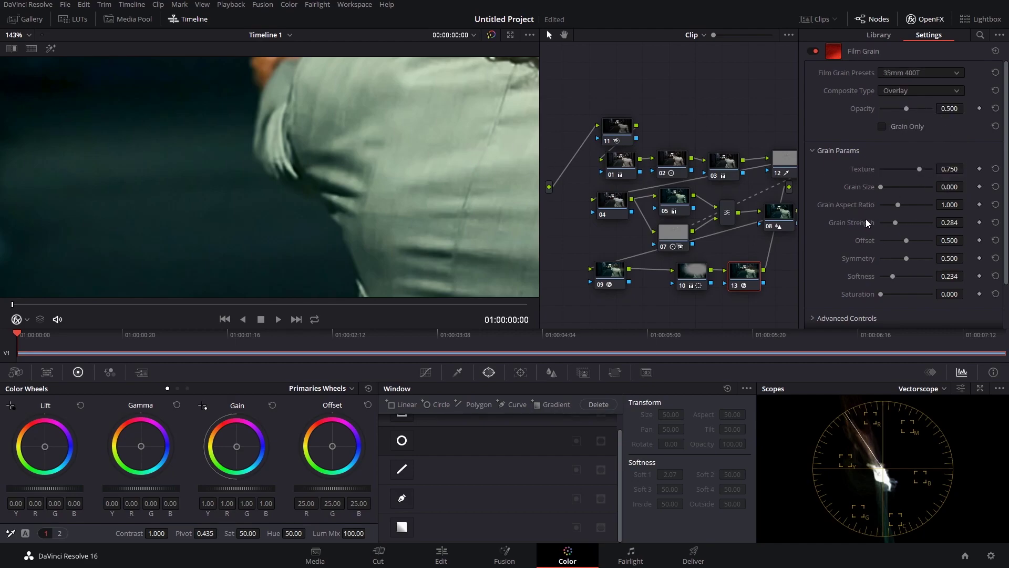
Step: Set grain strength 0.796, aspect ratio 1.066 and opacity 0.715
mouse_move(950, 222)
left_mouse_down()
mouse_move(966, 222)
mouse_move(887, 223)
left_mouse_up()
left_click_drag(897, 204, 899, 204)
mouse_move(946, 109)
left_mouse_down()
mouse_move(967, 108)
mouse_move(925, 109)
left_mouse_up()
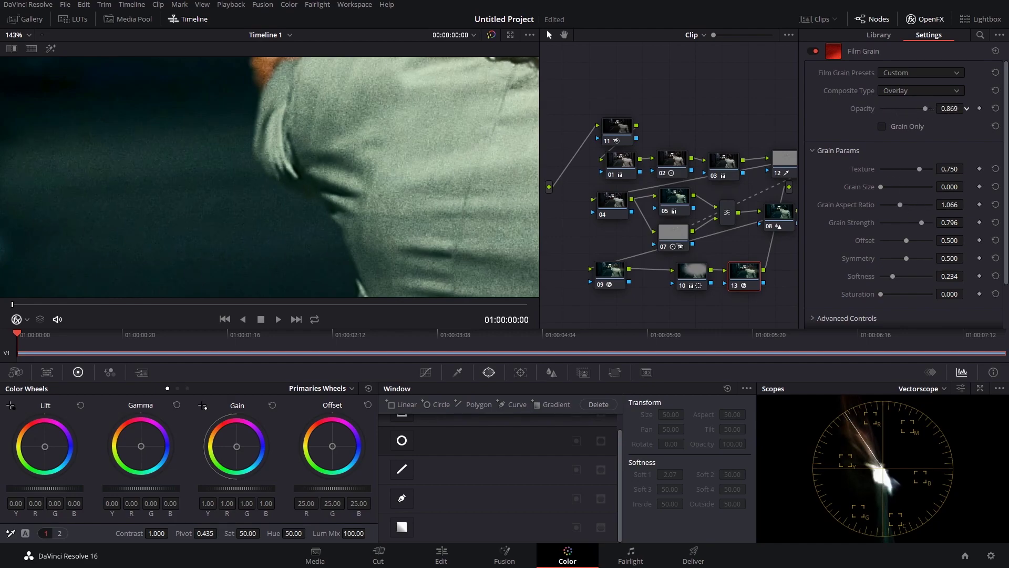
scroll(324, 158, "down", 1)
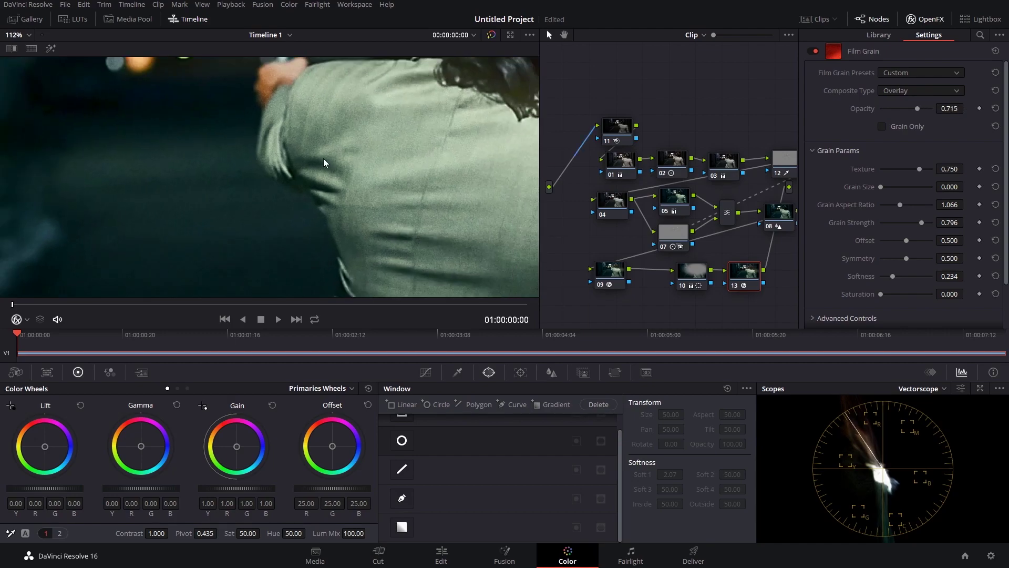
scroll(325, 146, "down", 3)
scroll(326, 145, "down", 2)
scroll(325, 150, "down", 2)
scroll(326, 149, "up", 1)
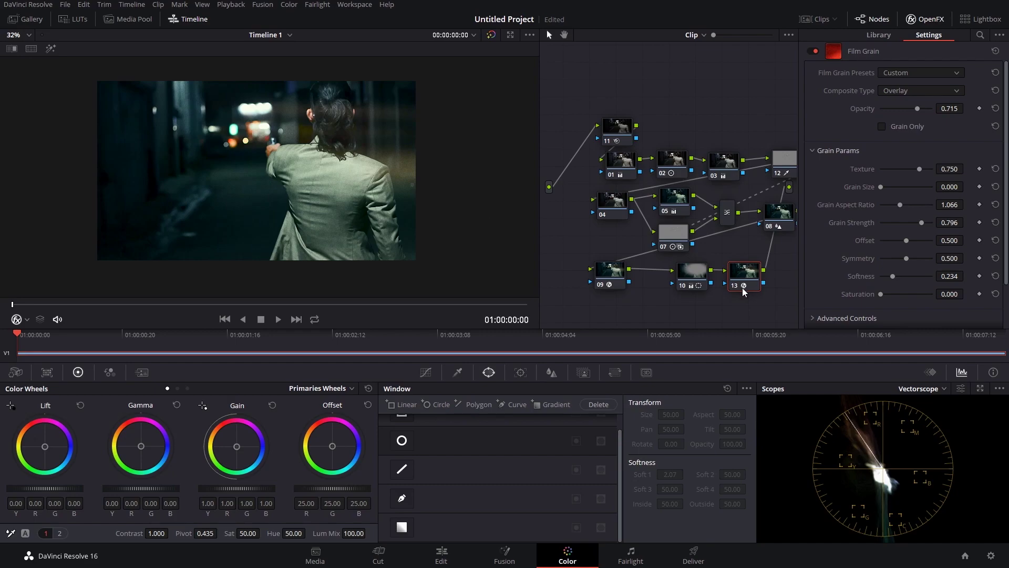
Step: Insert new node 14 and line it up between nodes 10 and 13
left_click(694, 277)
key("alt+s")
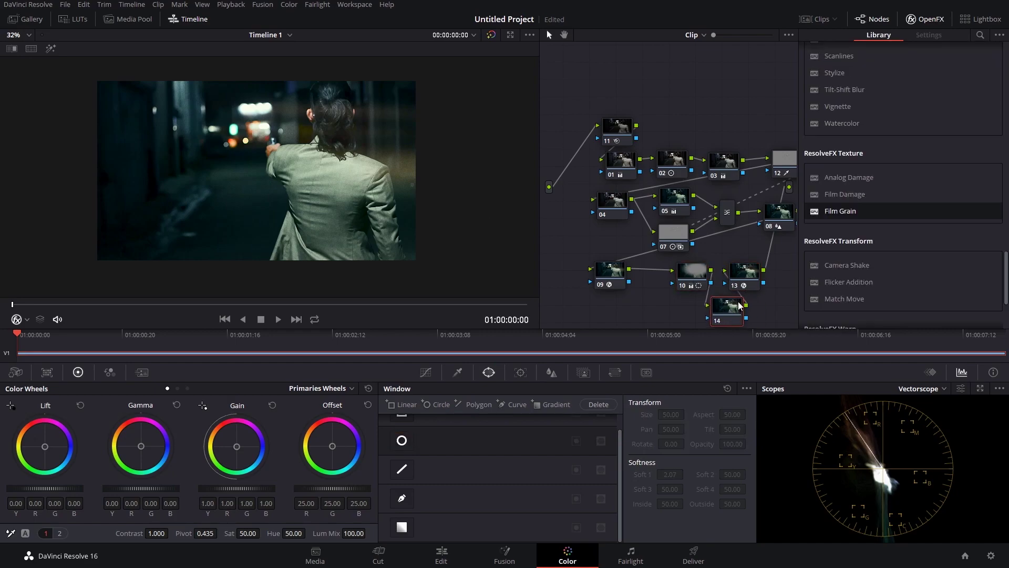
left_click_drag(752, 276, 806, 291)
left_click(926, 19)
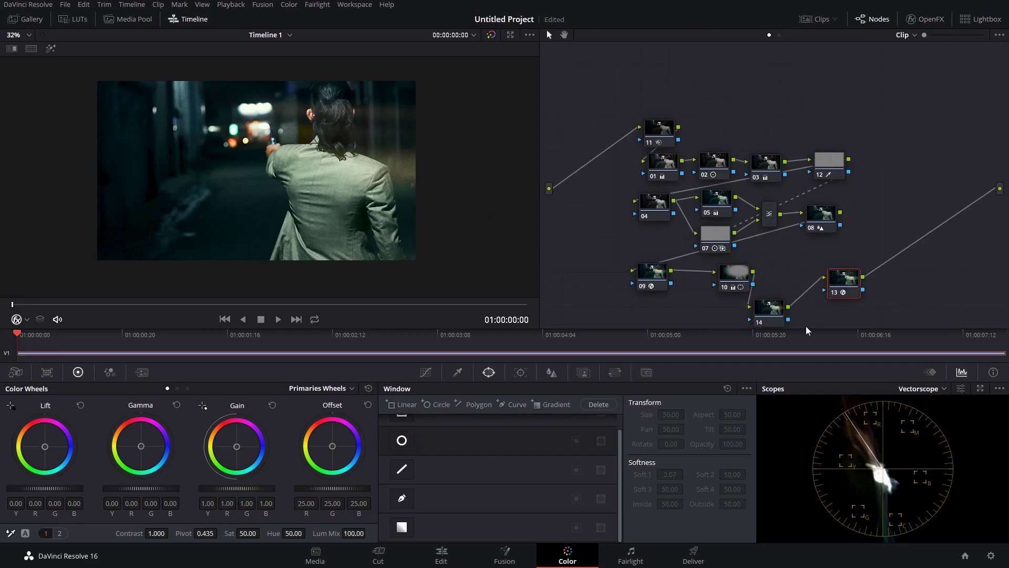
left_click_drag(839, 254, 850, 253)
left_click_drag(762, 286, 783, 261)
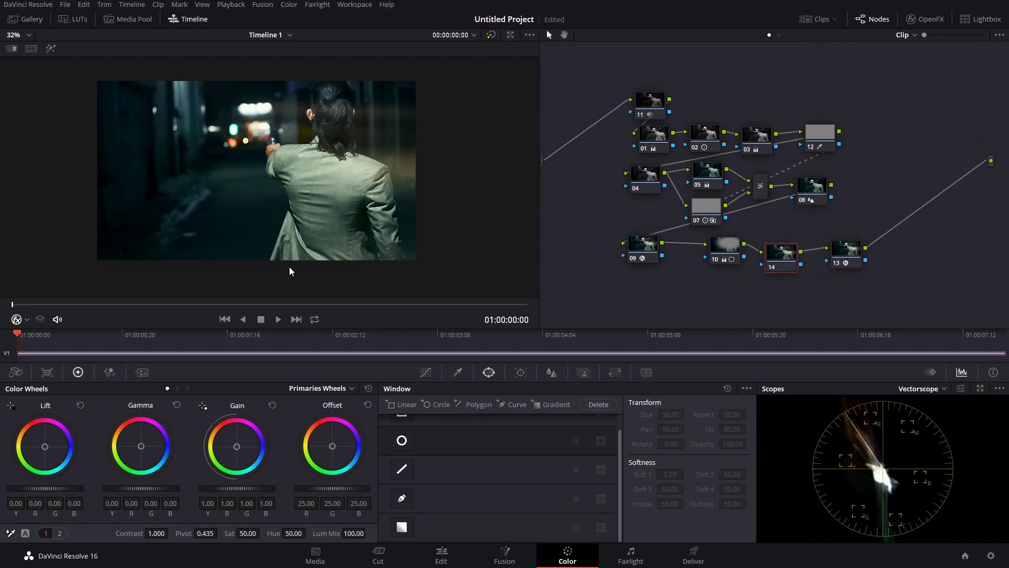
scroll(326, 213, "up", 1)
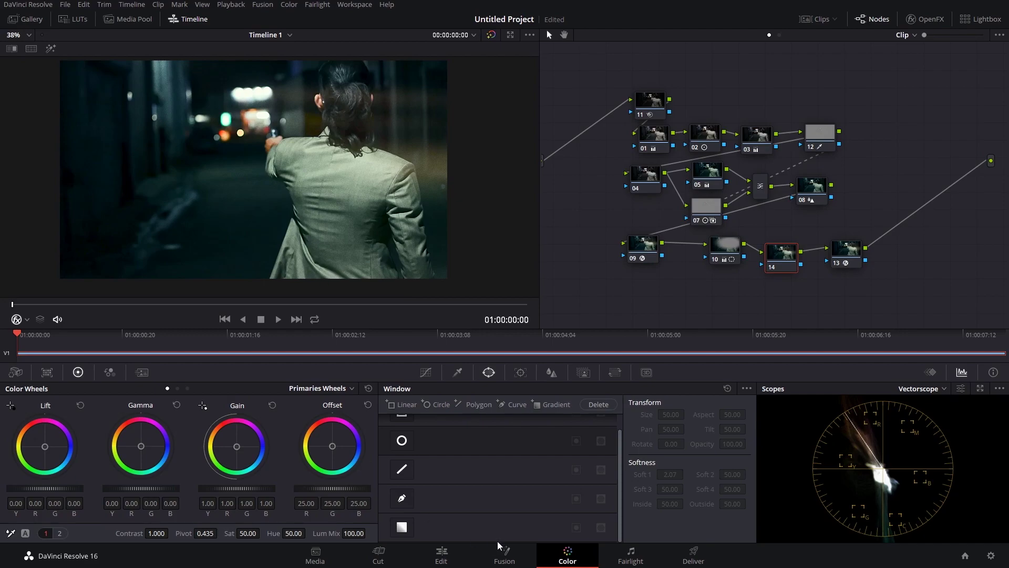
Step: On node 14's Hue vs Hue curve, rotate input hue 77.80 by -8.04
left_click(424, 373)
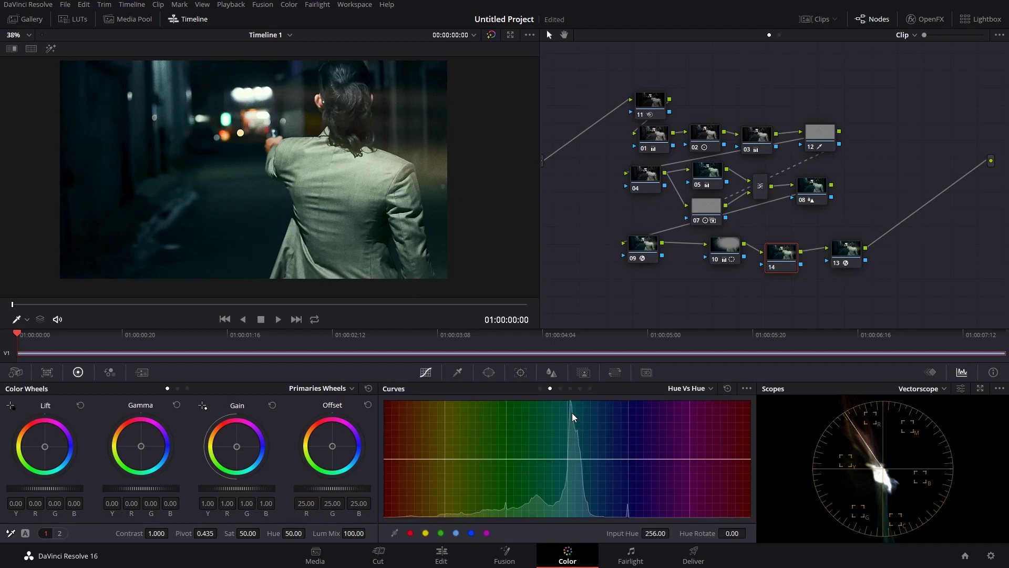
left_click(505, 460)
left_click_drag(654, 458, 655, 460)
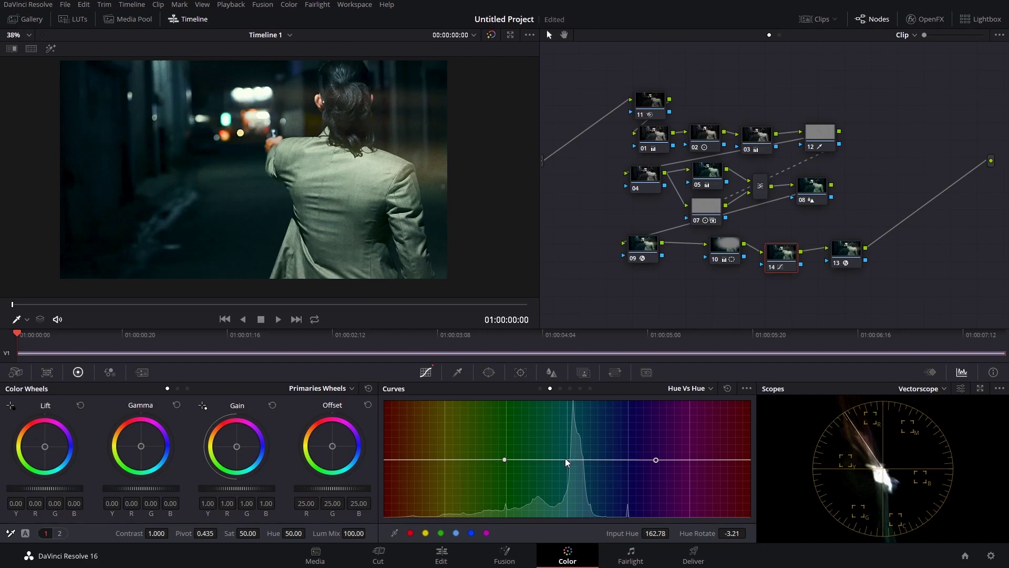
left_click_drag(566, 459, 570, 459)
left_click_drag(852, 261, 839, 267)
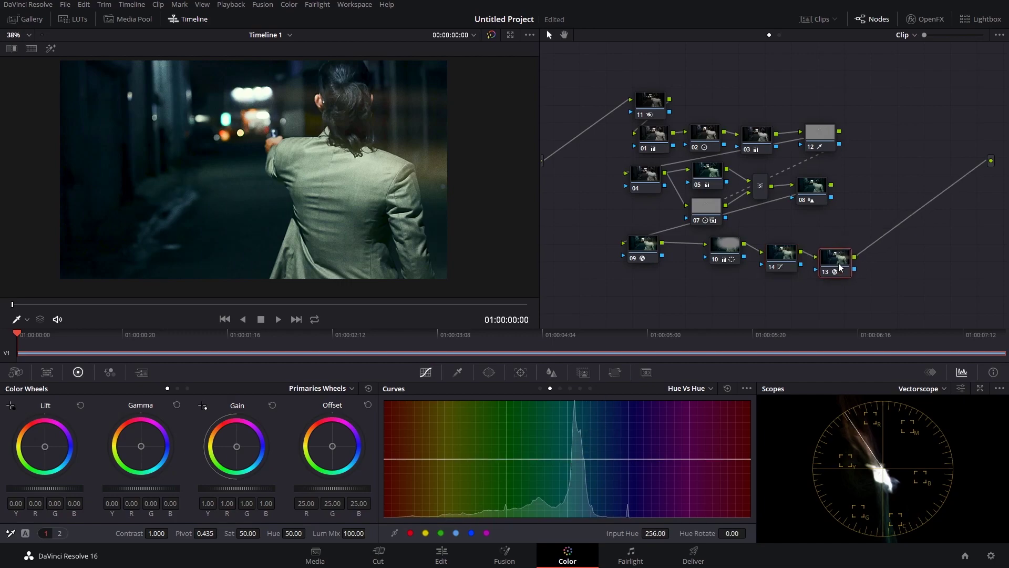
left_click(778, 262)
left_click_drag(570, 462, 569, 464)
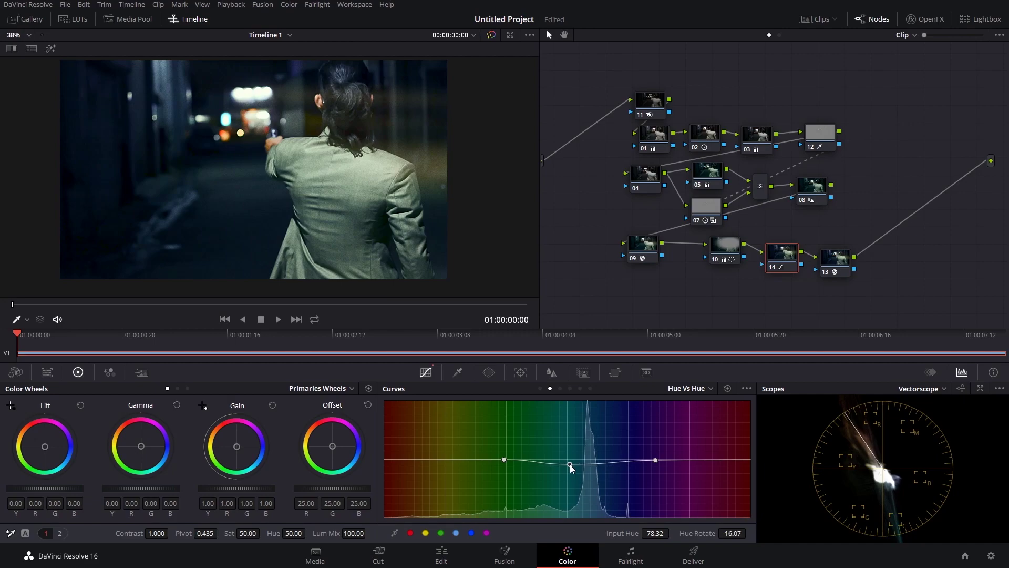
mouse_move(570, 465)
left_mouse_down()
mouse_move(570, 438)
mouse_move(569, 461)
left_mouse_up()
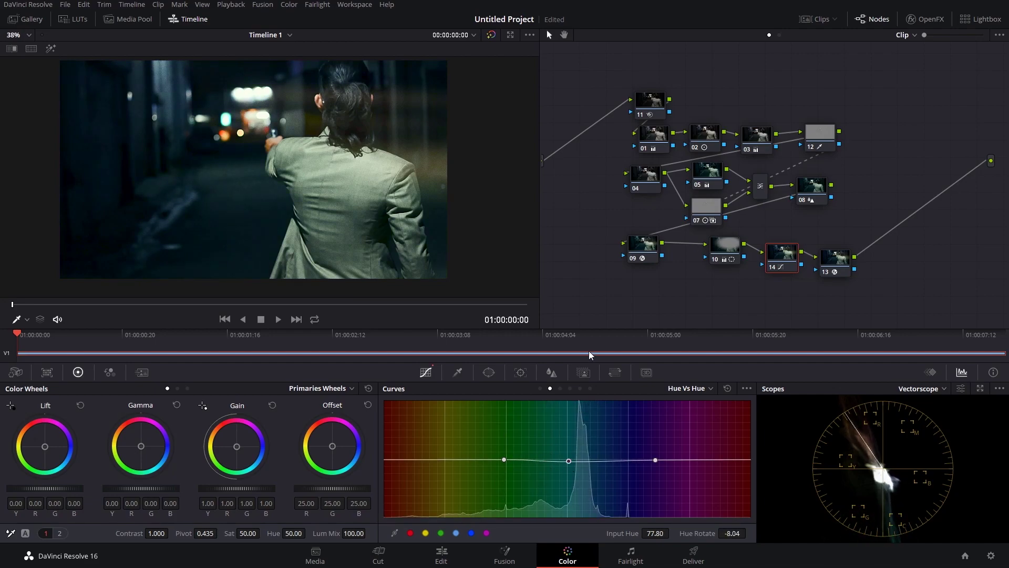
Step: Save the project as '007', then open the Workspace menu
key("ctrl+s")
type("007")
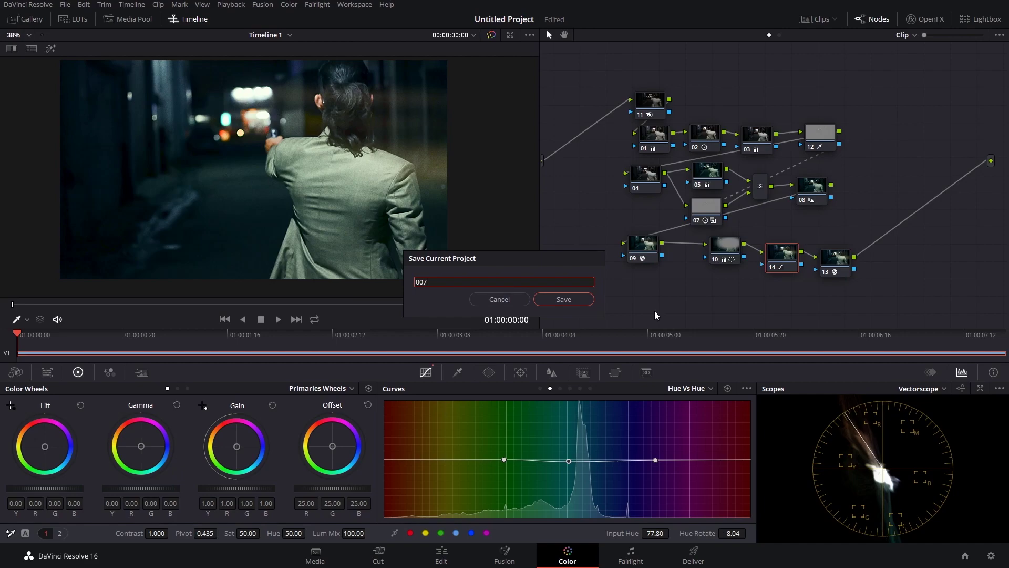
key("Return")
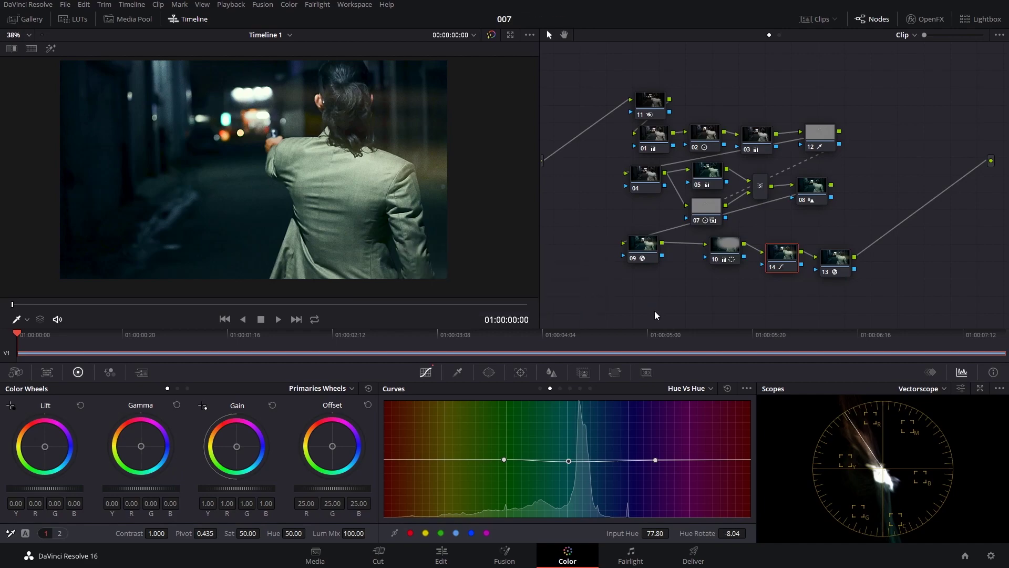
left_click_drag(617, 68, 901, 271)
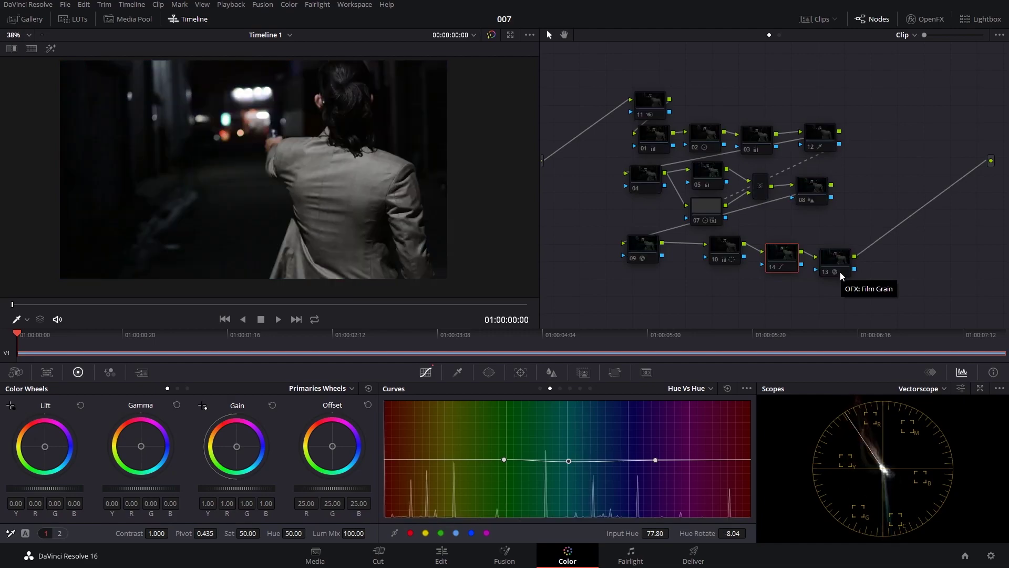
left_click_drag(880, 259, 900, 268)
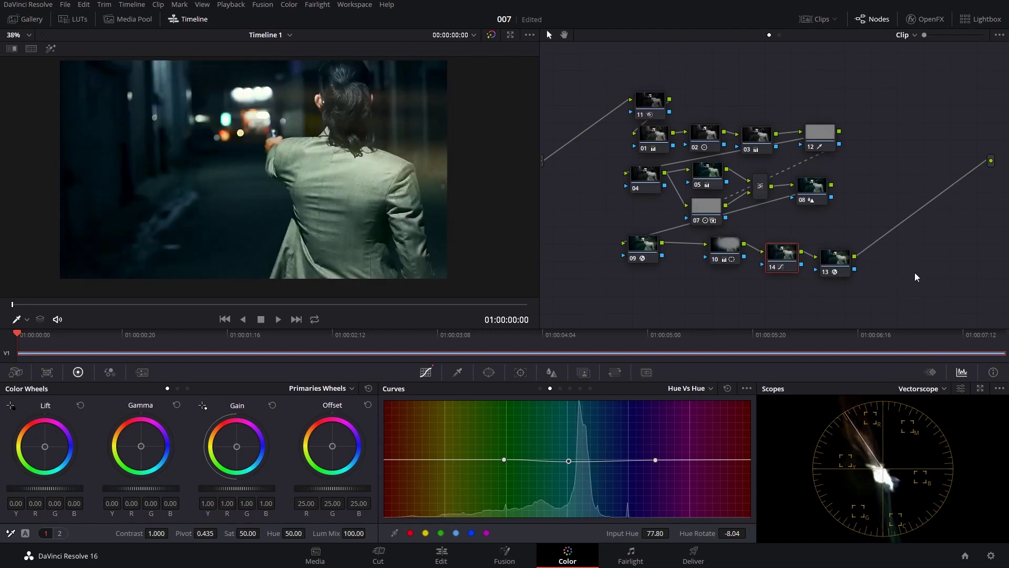
left_click(355, 4)
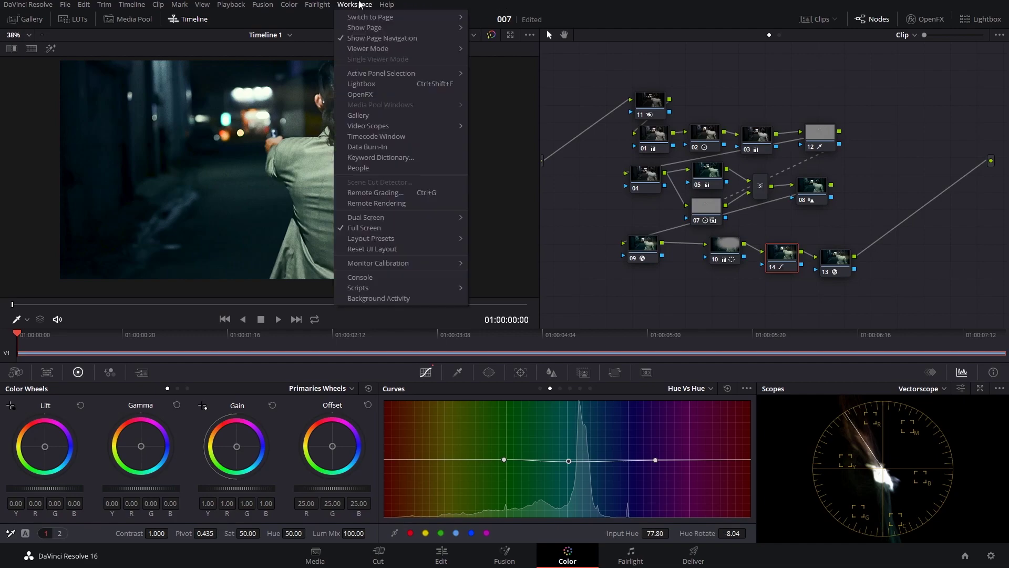